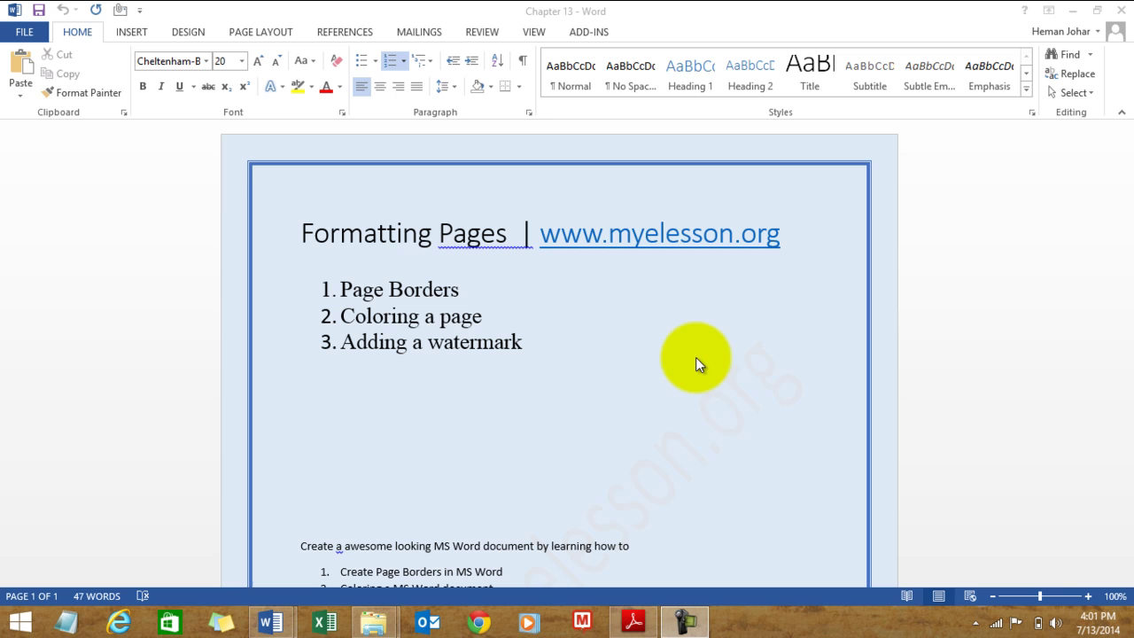
# Insert a blank item 3 into the lower numbered list, pushing the watermark item to fourth.
pyautogui.click(772, 359)
pyautogui.press('Down')
pyautogui.press('Down')
pyautogui.press('Down')
pyautogui.press('Down')
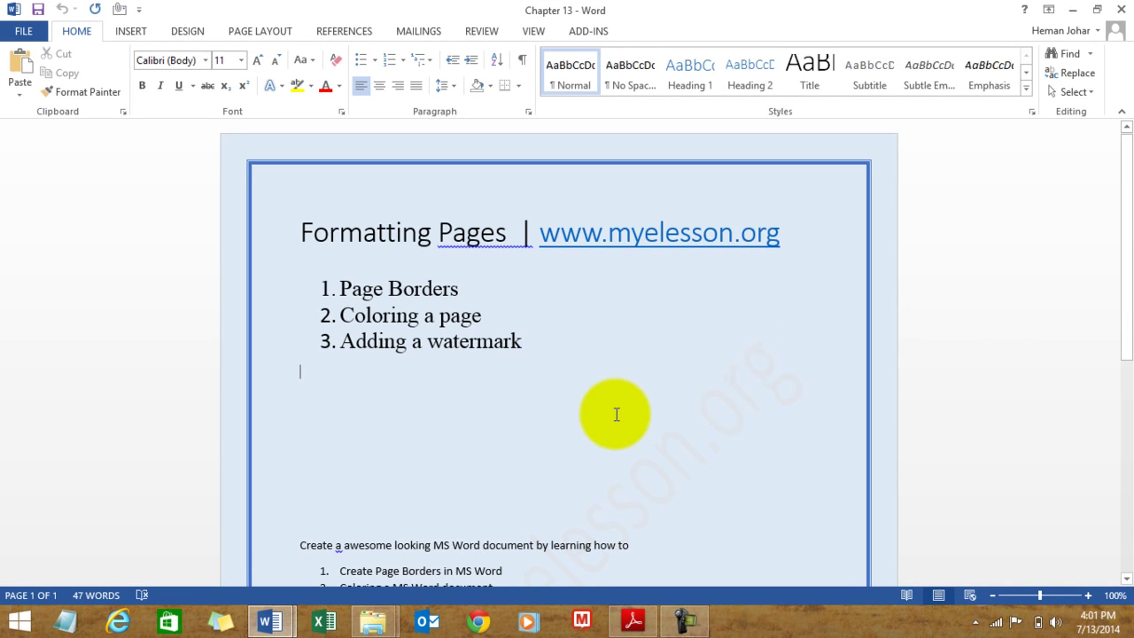
pyautogui.press('Down')
pyautogui.press('Down')
pyautogui.press('Down')
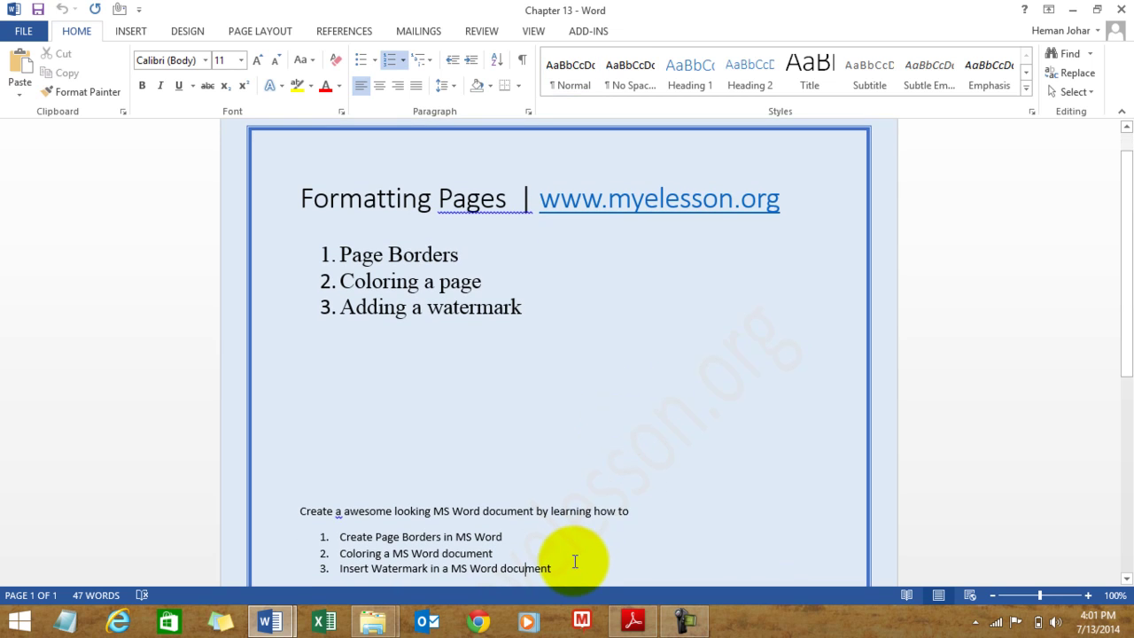
pyautogui.press('Return')
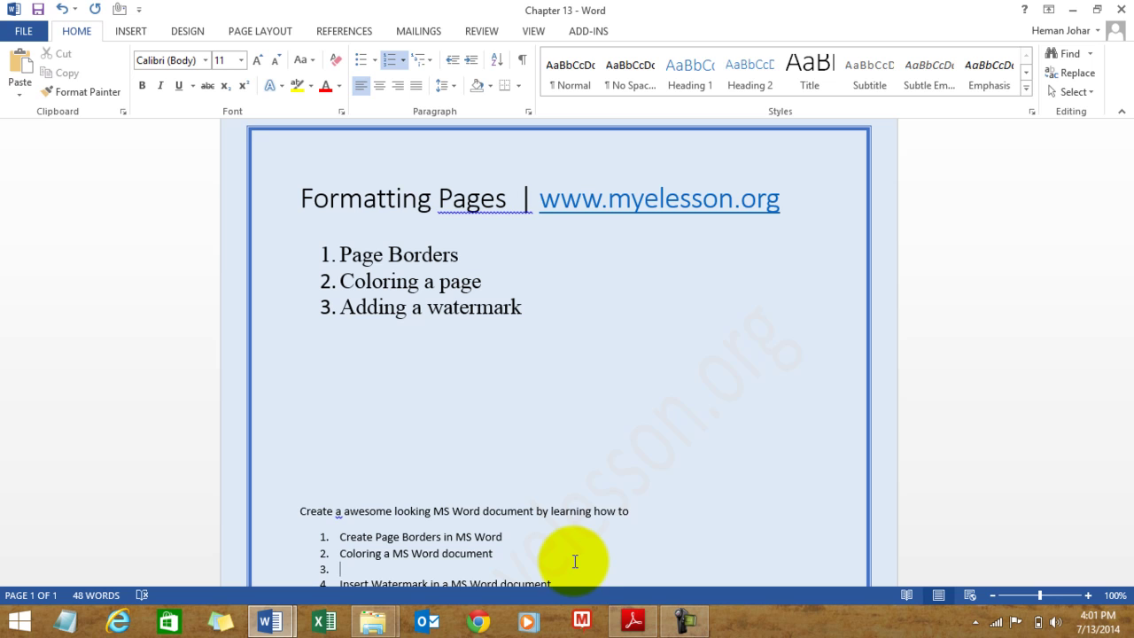
pyautogui.press('Down')
pyautogui.press('Down')
pyautogui.press('Down')
pyautogui.press('Down')
pyautogui.press('Down')
pyautogui.press('Down')
pyautogui.press('Down')
pyautogui.press('Down')
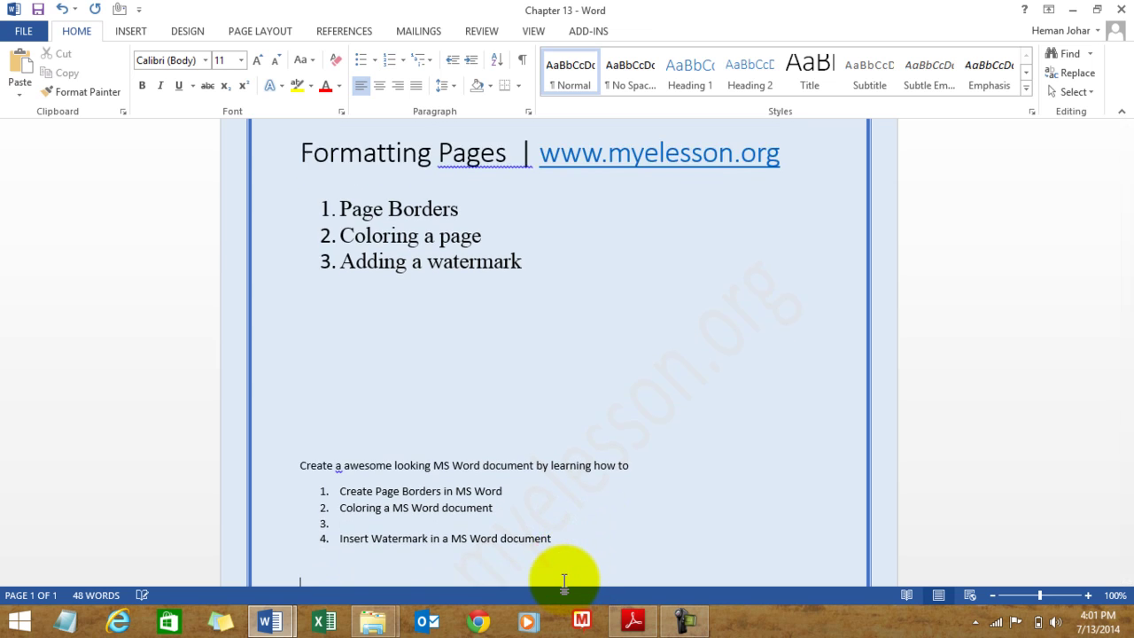
pyautogui.press('Down')
pyautogui.press('Down')
pyautogui.press('Down')
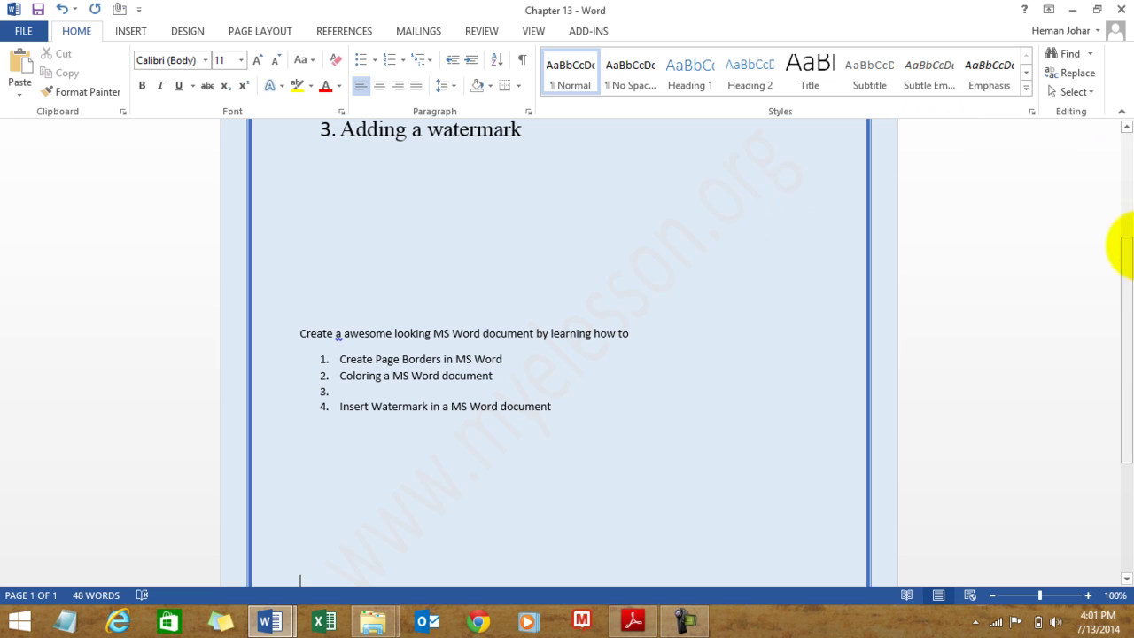
pyautogui.moveTo(1118, 263); pyautogui.dragTo(1117, 56)
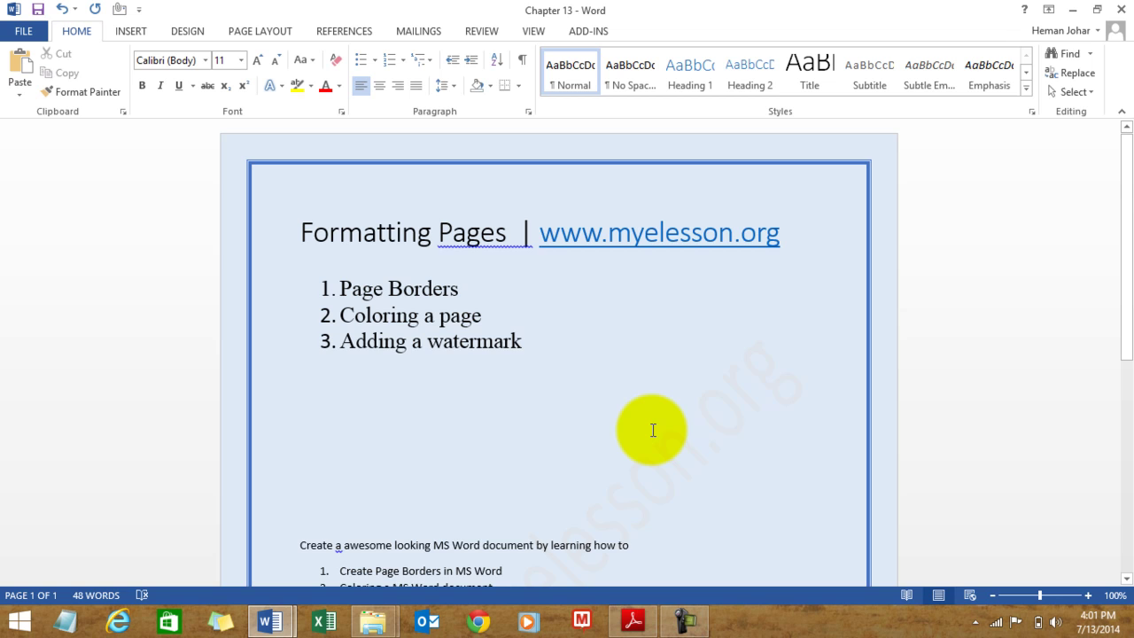
pyautogui.hotkey('ctrl', 'n')
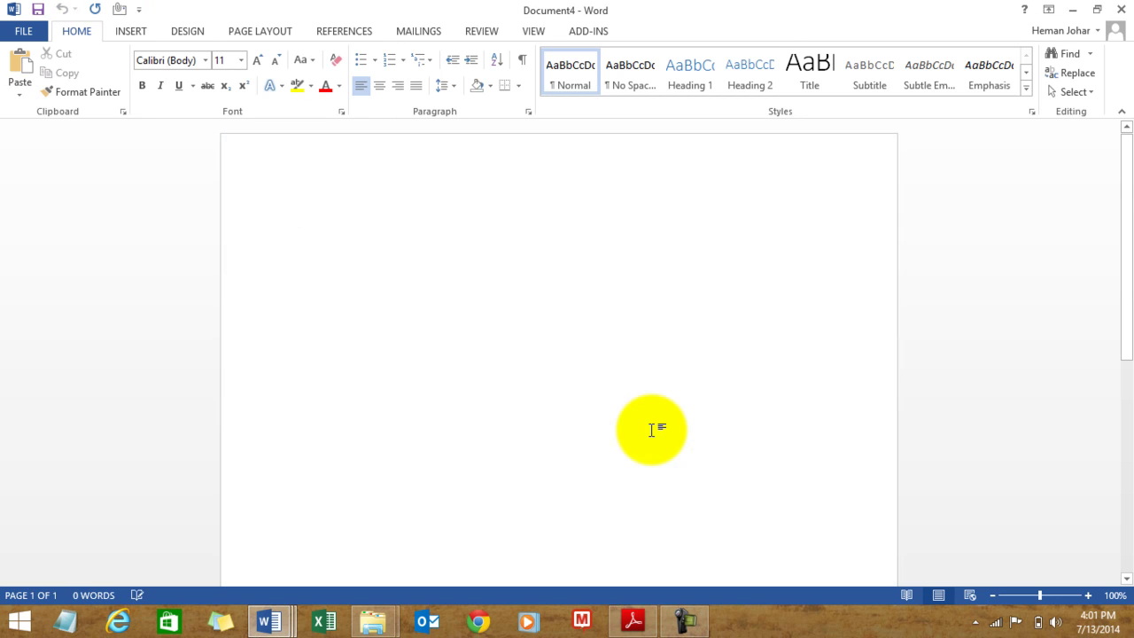
pyautogui.hotkey('ctrl', 'w')
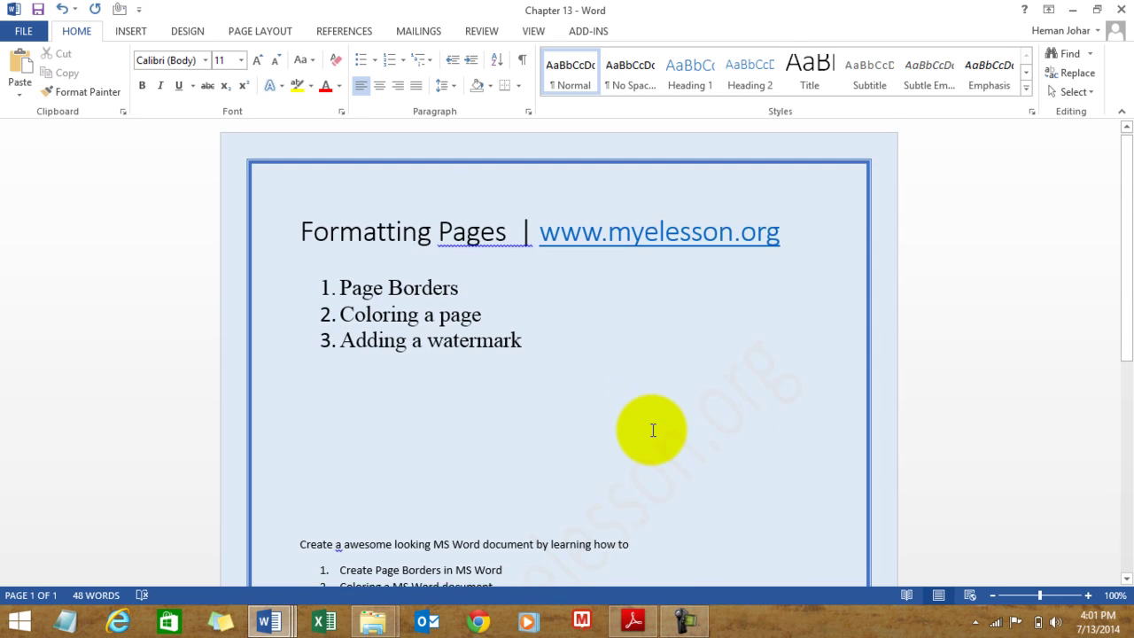
pyautogui.scroll(-10, 652, 429)
pyautogui.hotkey('ctrl', 'Home')
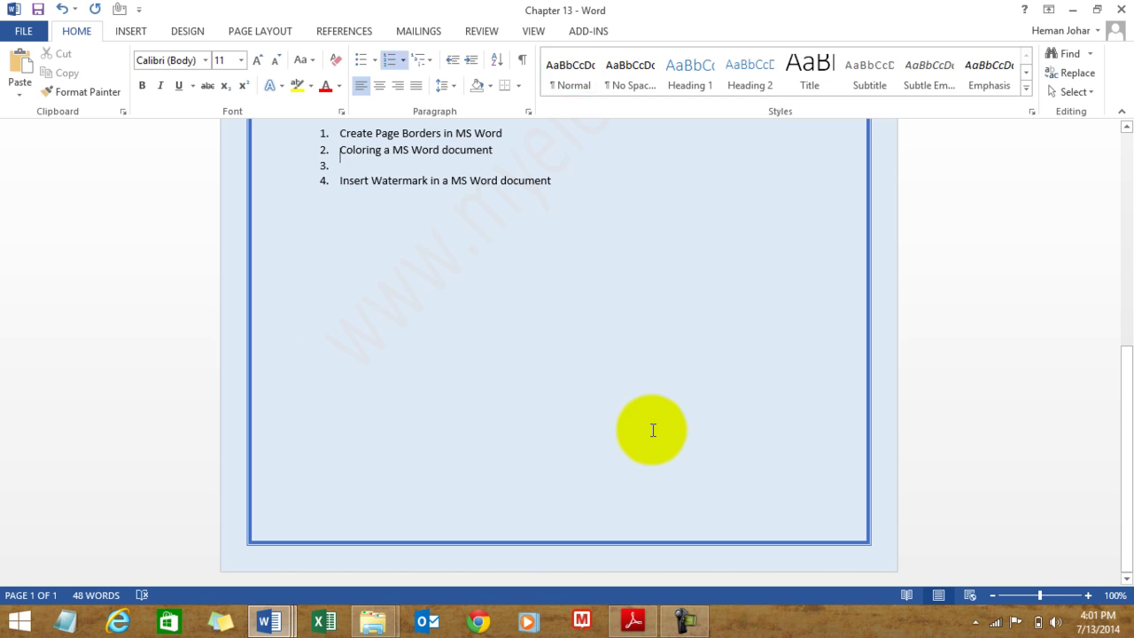
pyautogui.hotkey('shift', 'End')
pyautogui.hotkey('shift', 'Down')
pyautogui.hotkey('shift', 'Down')
pyautogui.hotkey('shift', 'Down')
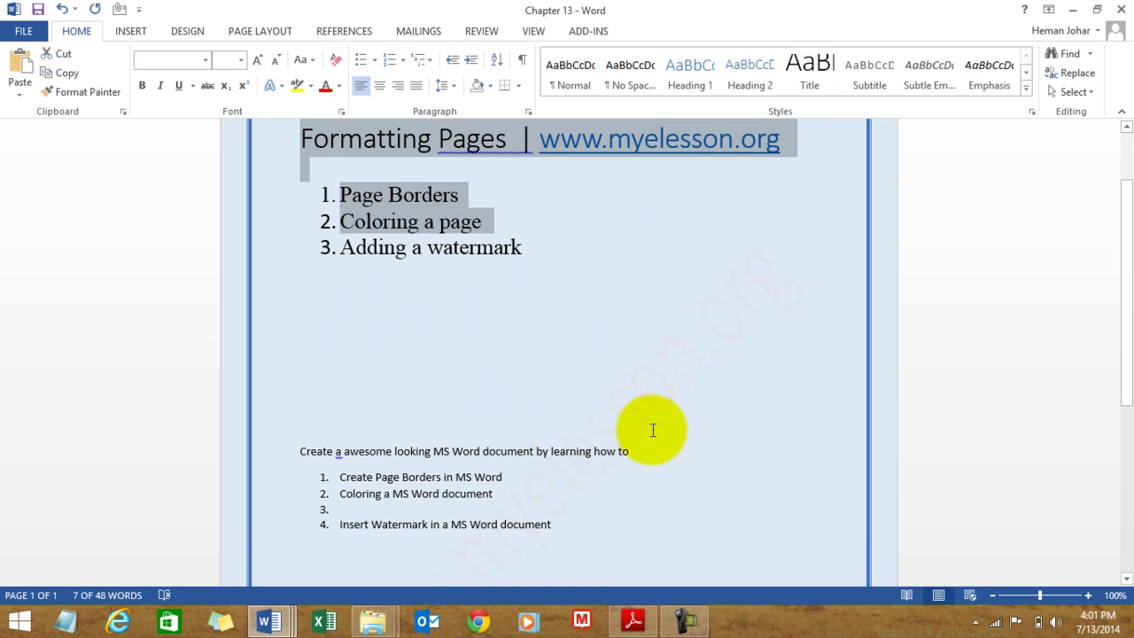
# Undo the stray paste, then copy the title and list into a new document, Document5.
pyautogui.hotkey('ctrl', 'v')
pyautogui.press('ctrl')
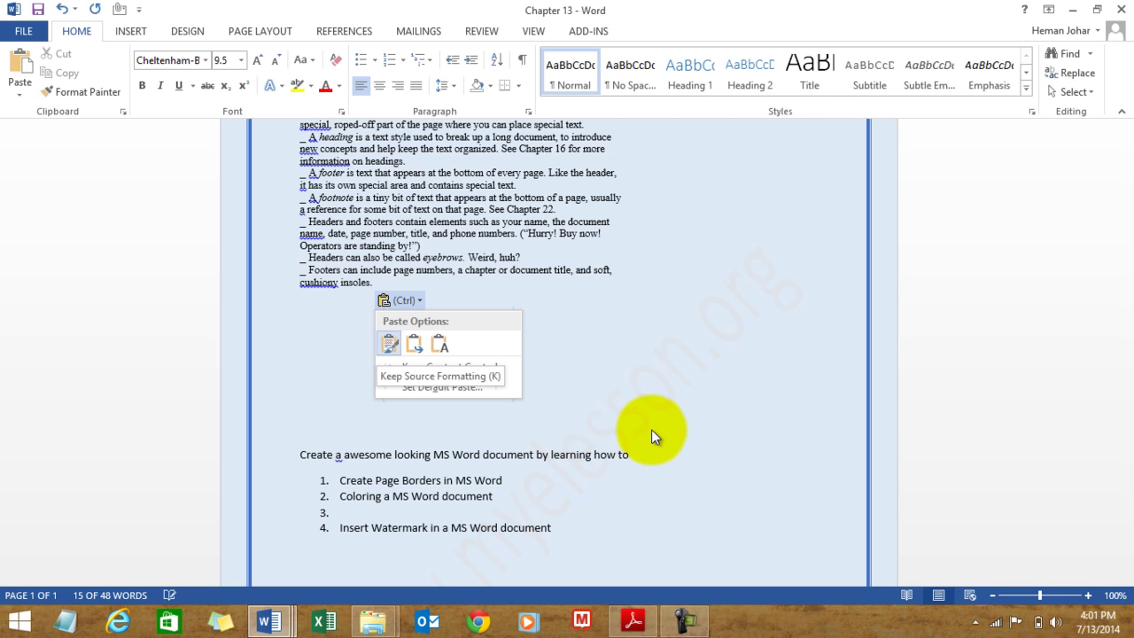
pyautogui.press('Escape')
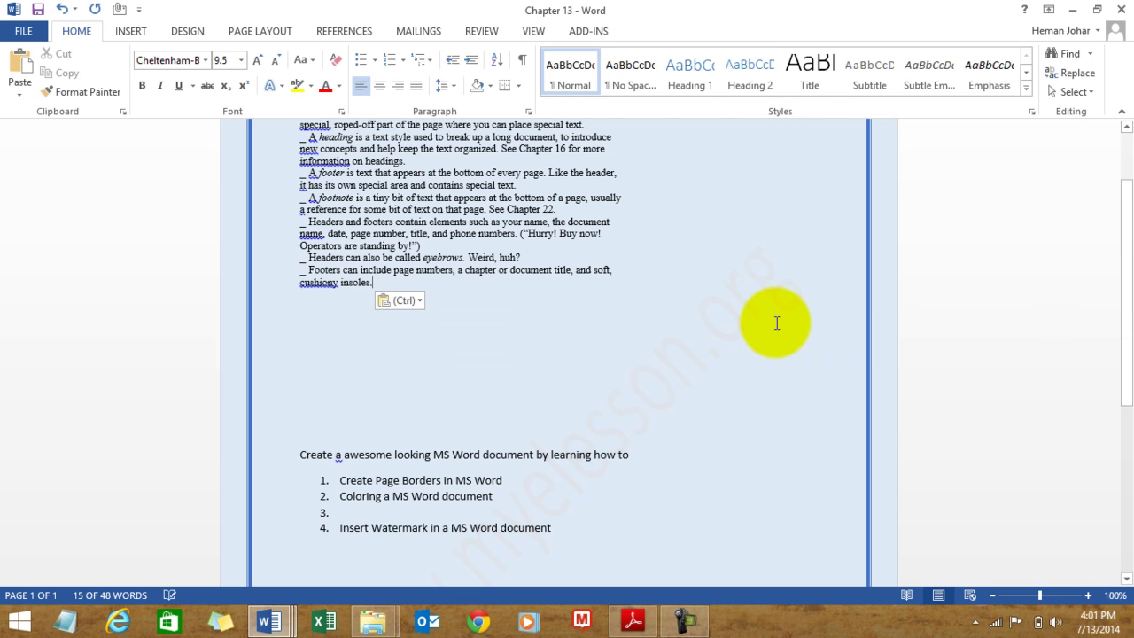
pyautogui.hotkey('ctrl', 'z')
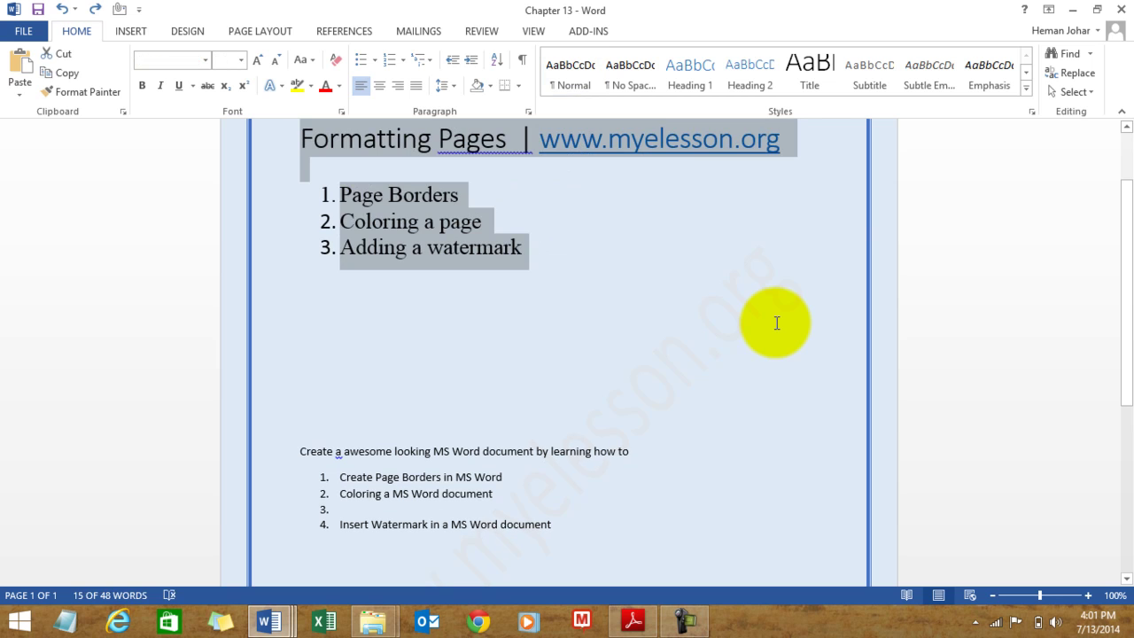
pyautogui.hotkey('ctrl', 'c')
pyautogui.hotkey('ctrl', 'n')
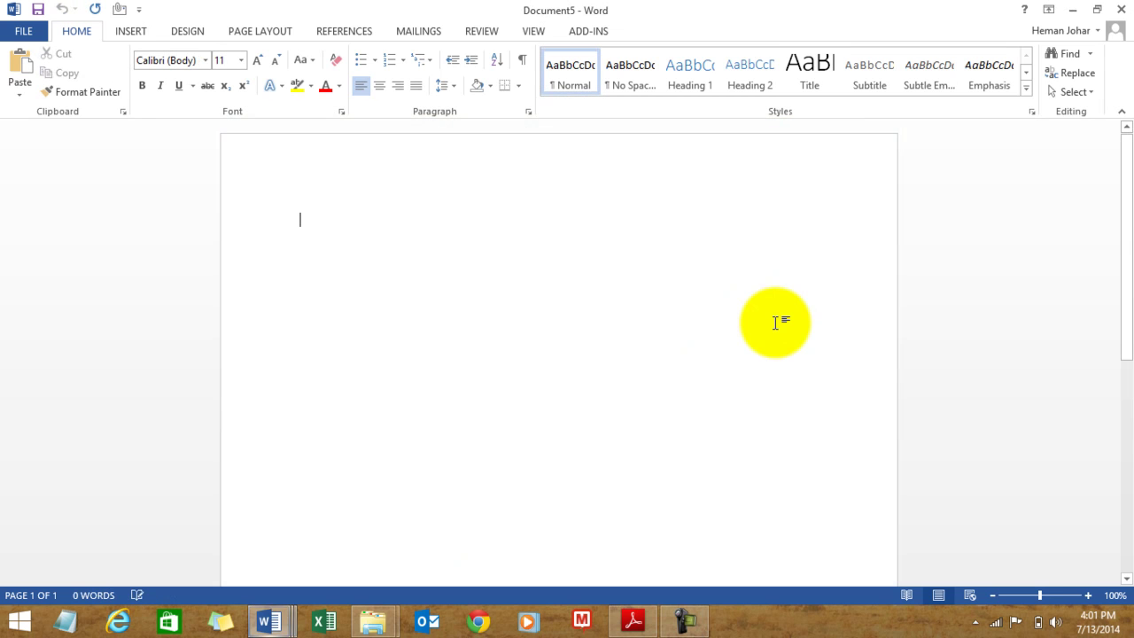
pyautogui.hotkey('ctrl', 'v')
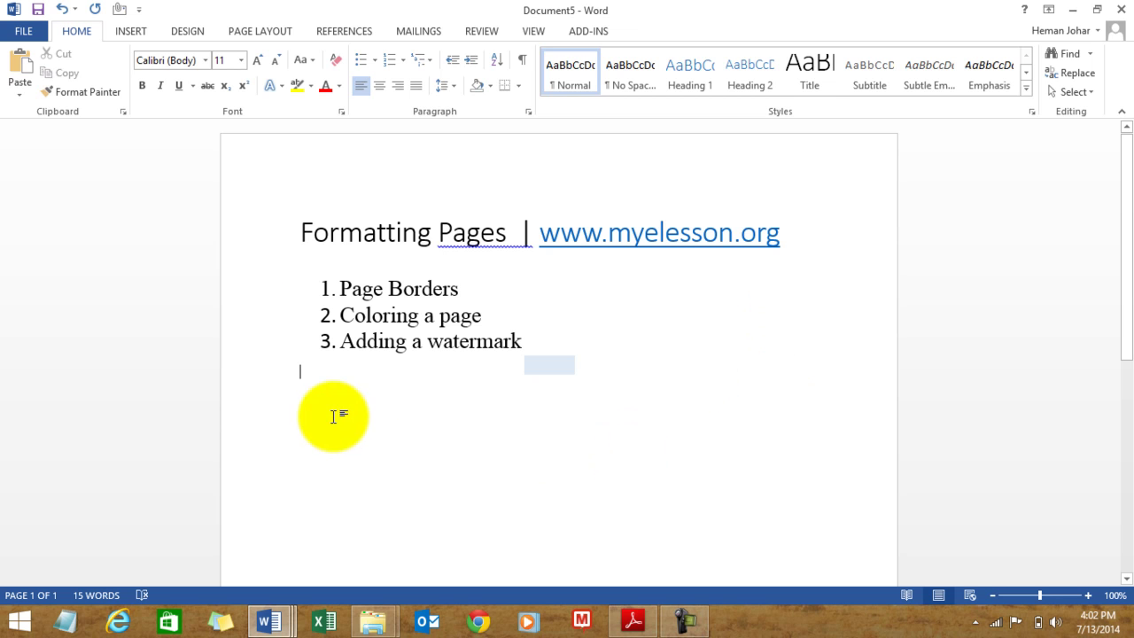
# Look through the Insert and Page Layout ribbons, ending on Design with its page background tools.
pyautogui.click(131, 33)
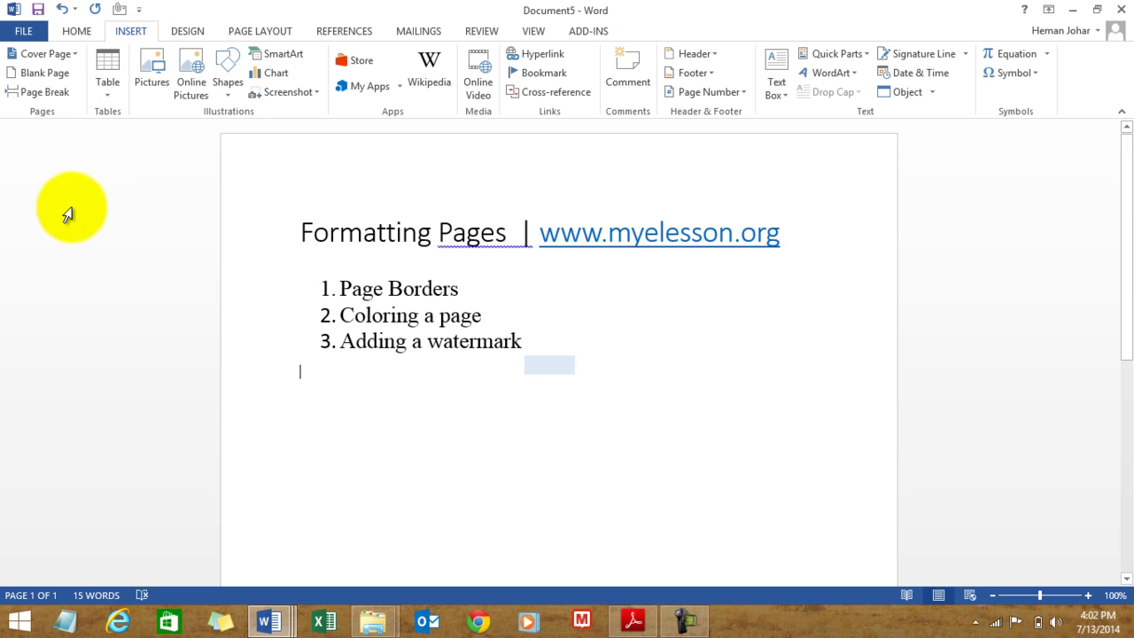
pyautogui.click(266, 37)
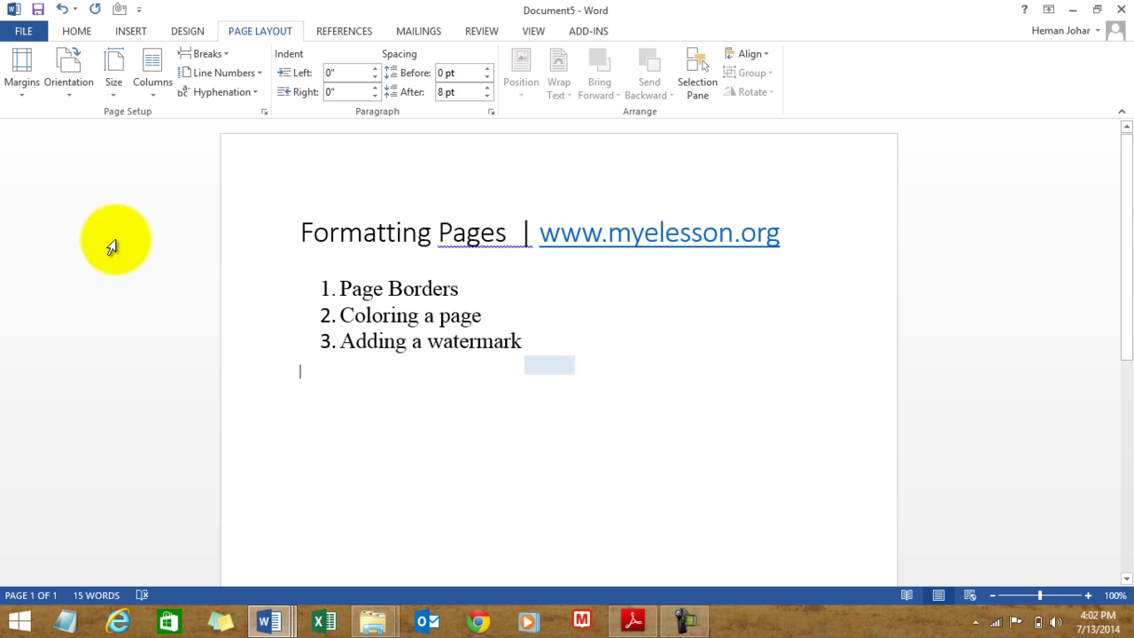
pyautogui.click(131, 31)
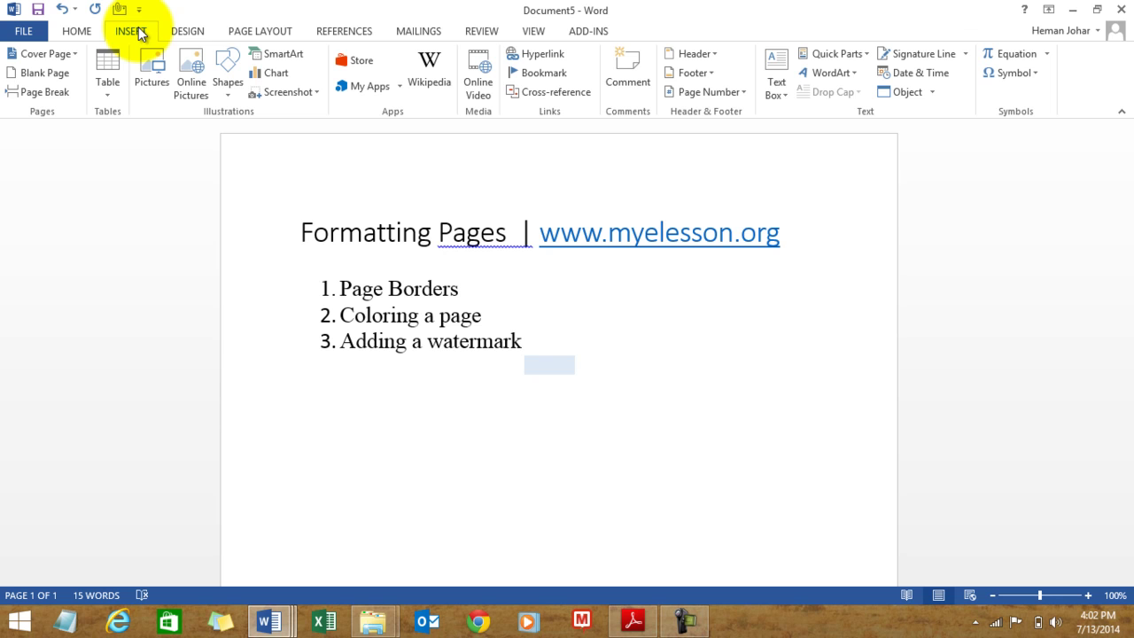
pyautogui.click(188, 32)
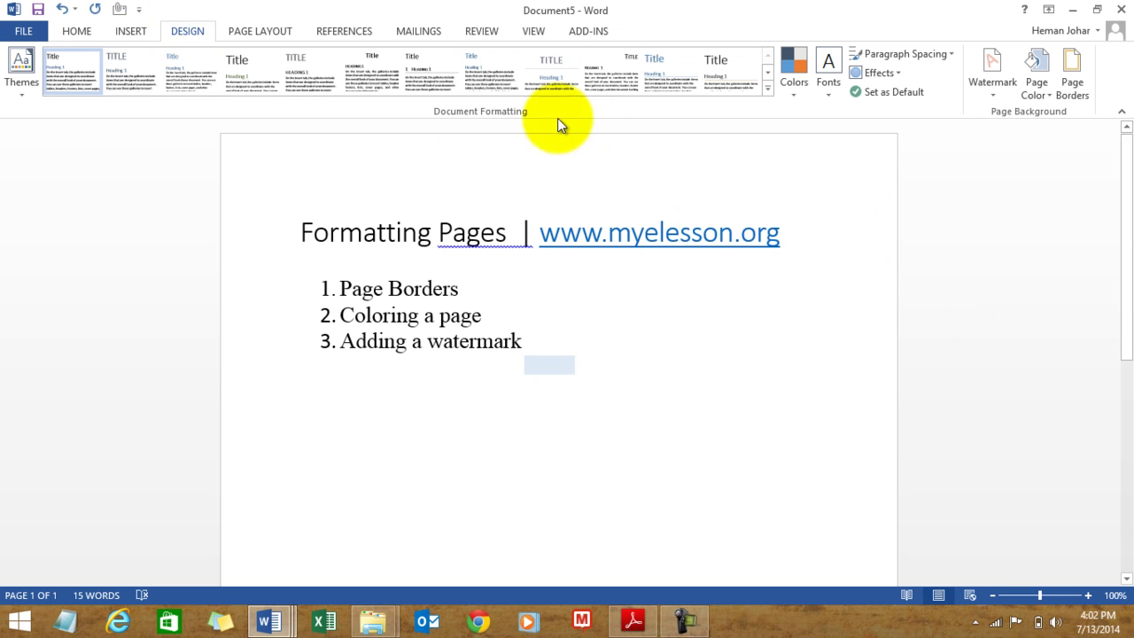
# In Page Borders, choose Box, green colour, 2 ¼ pt width, no art, whole document.
pyautogui.click(1072, 69)
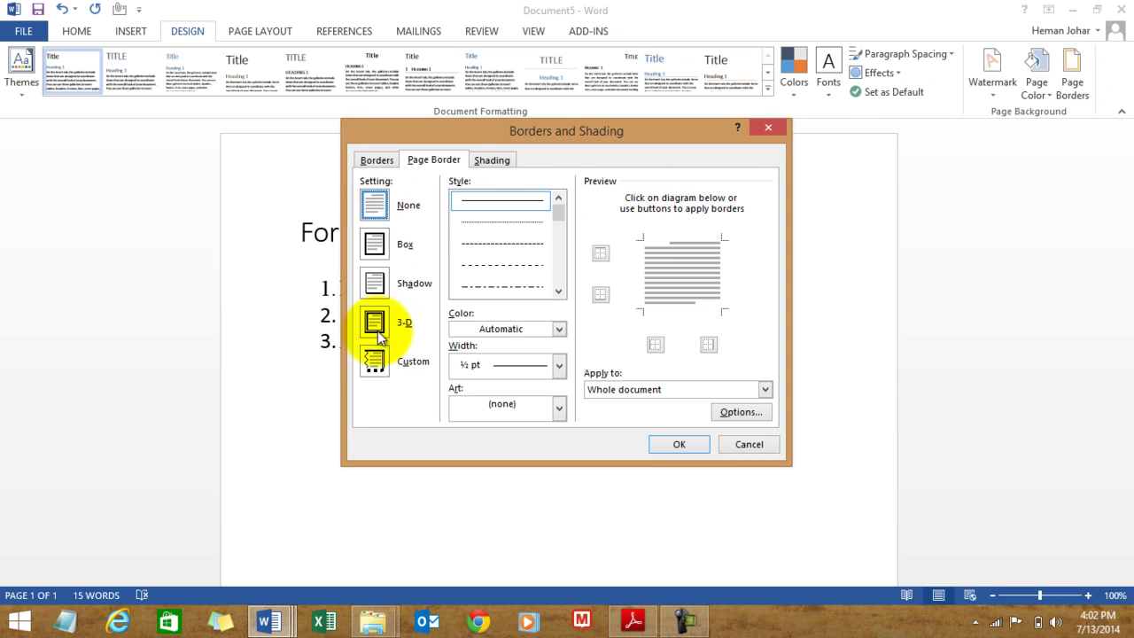
pyautogui.click(375, 244)
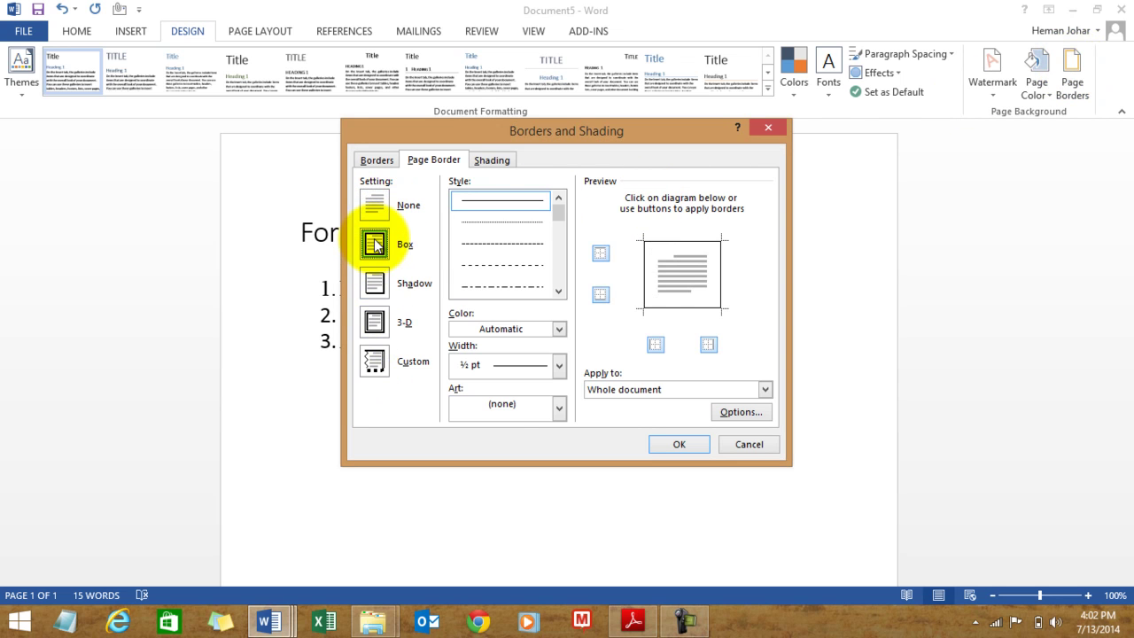
pyautogui.click(558, 332)
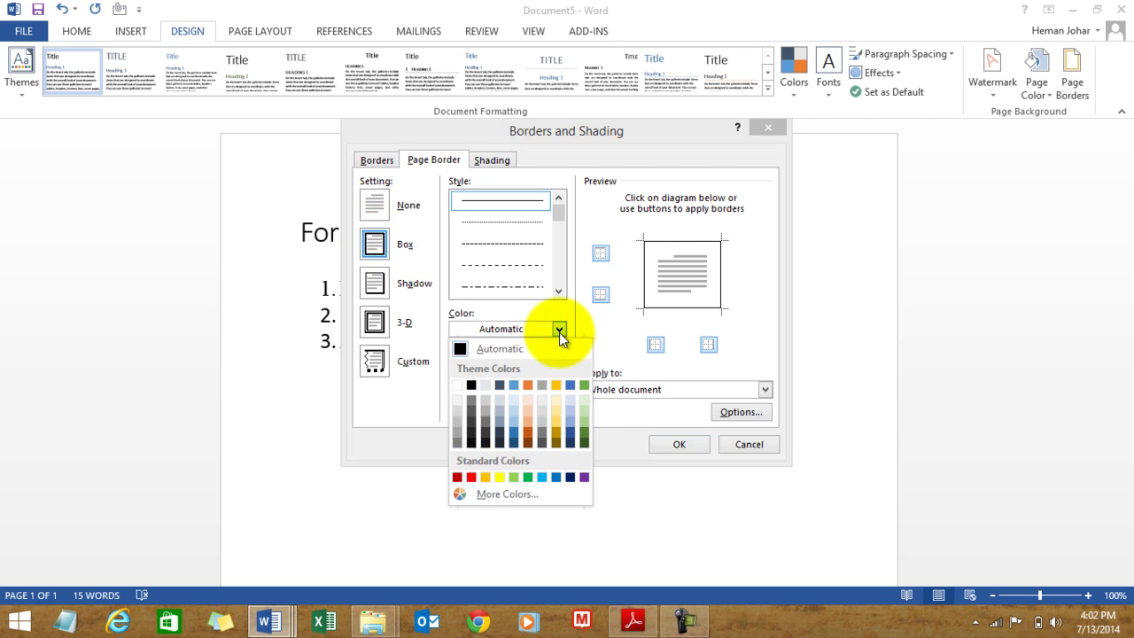
pyautogui.click(583, 386)
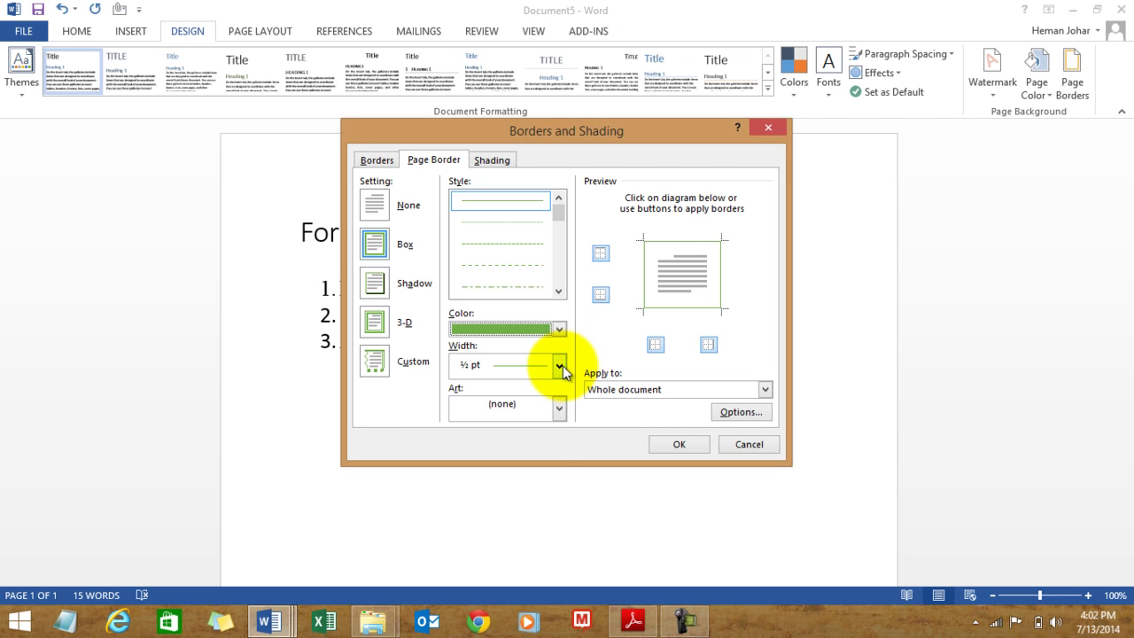
pyautogui.click(558, 365)
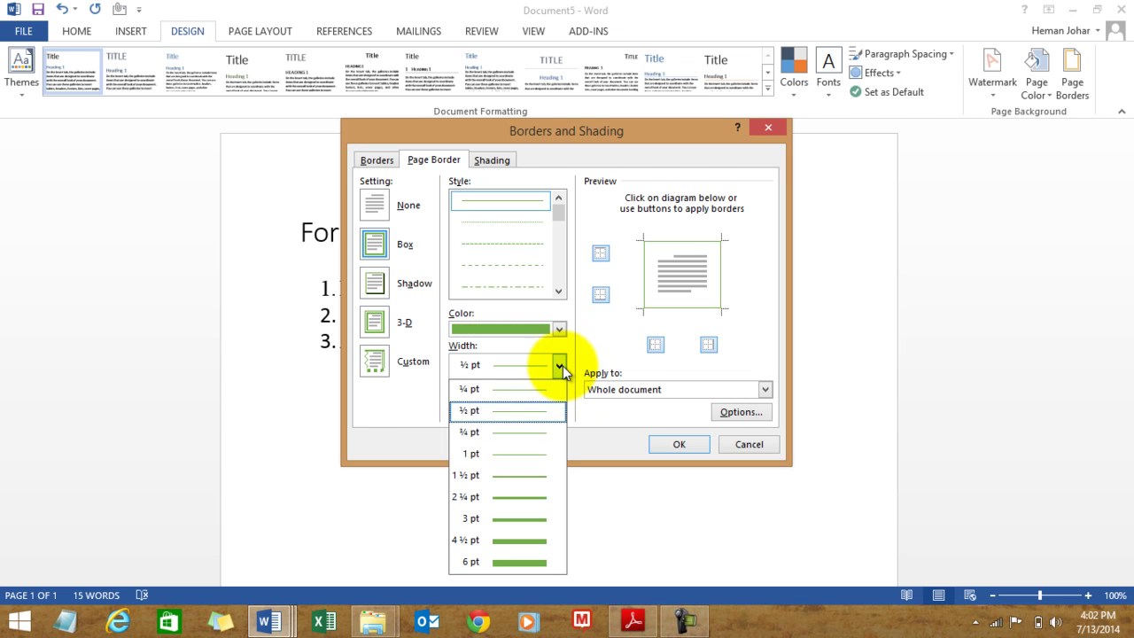
pyautogui.click(517, 497)
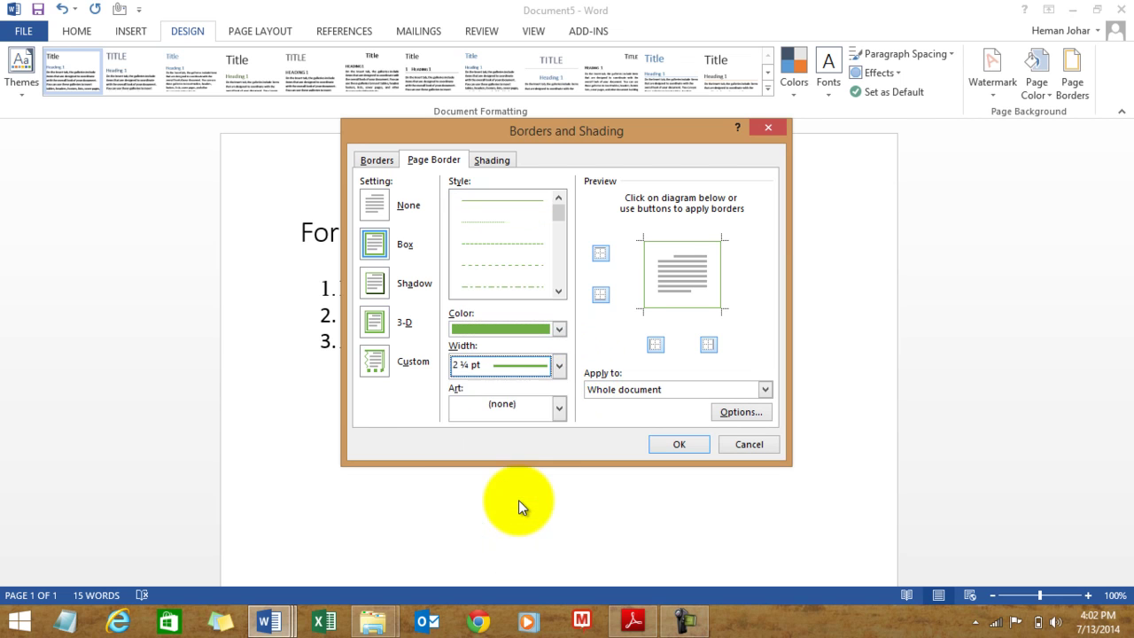
pyautogui.click(560, 409)
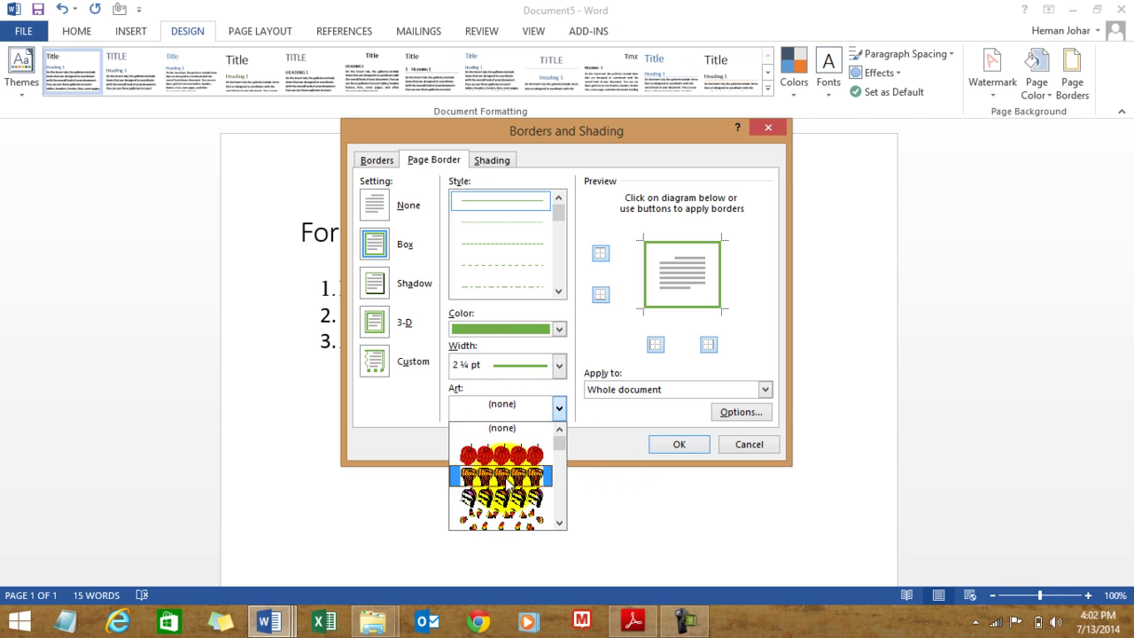
pyautogui.click(558, 408)
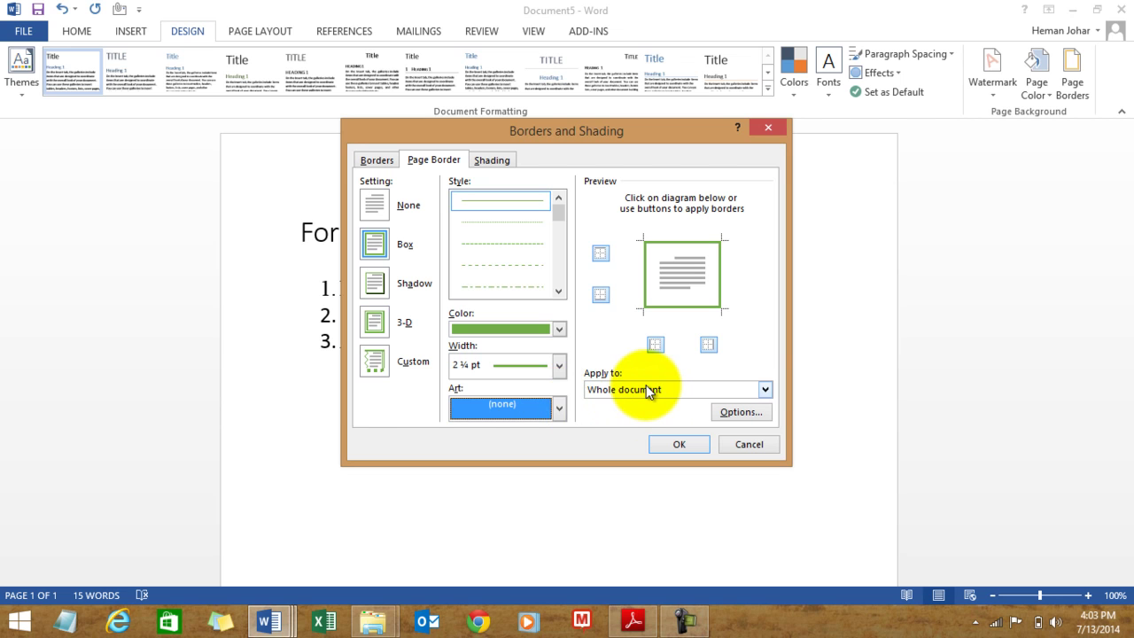
pyautogui.click(765, 389)
pyautogui.click(765, 389)
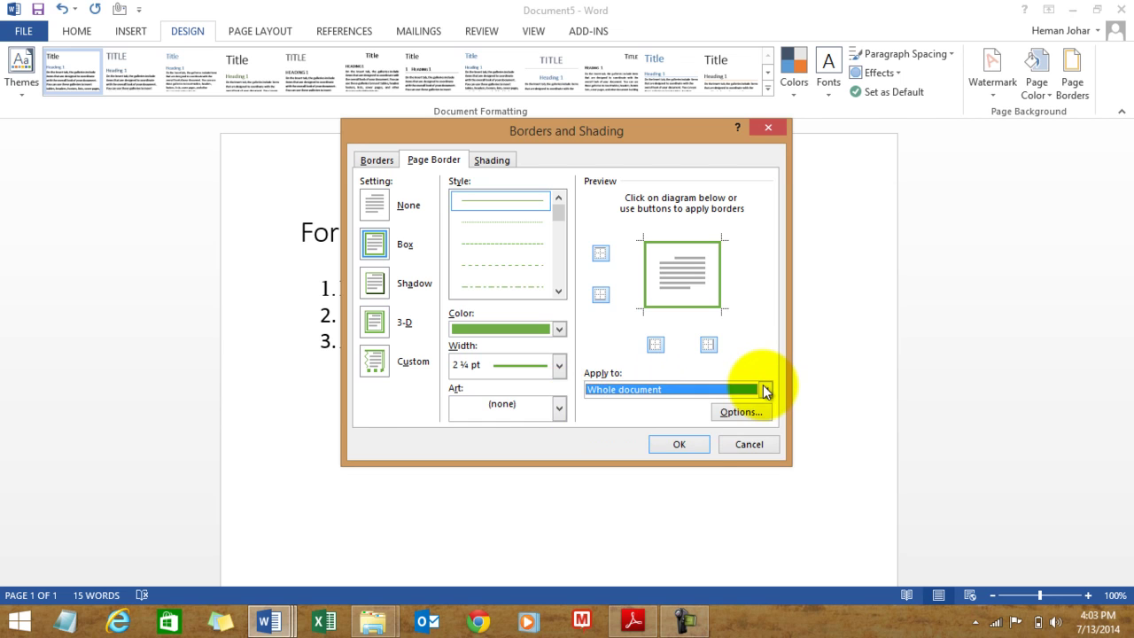
# Apply the green box border, then set the page colour to pink via More Colors.
pyautogui.click(679, 444)
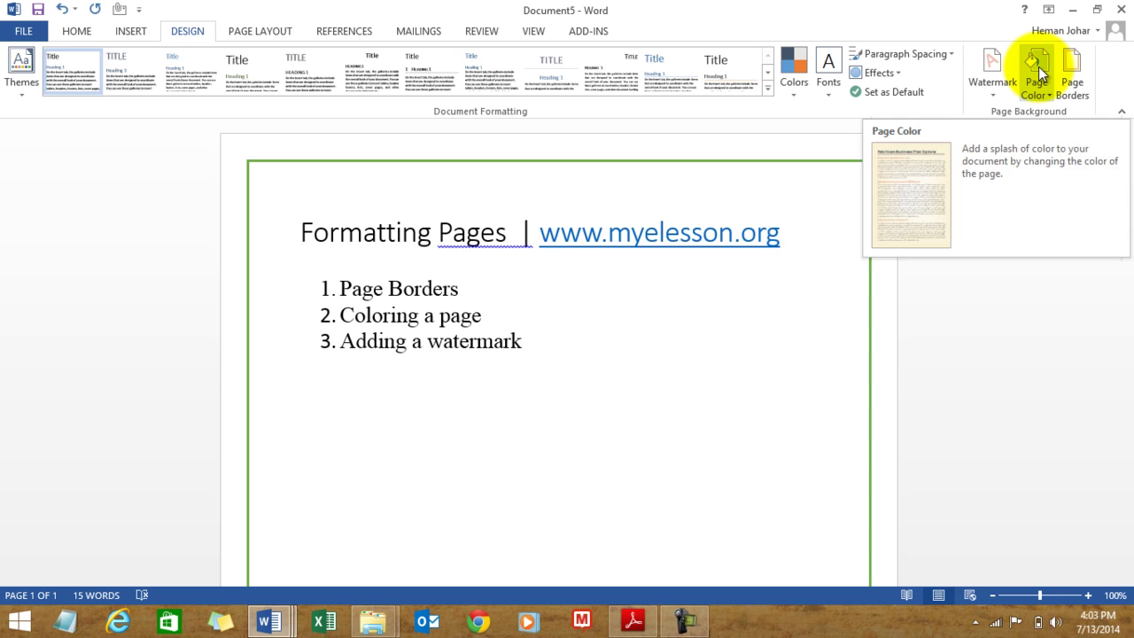
pyautogui.click(1039, 71)
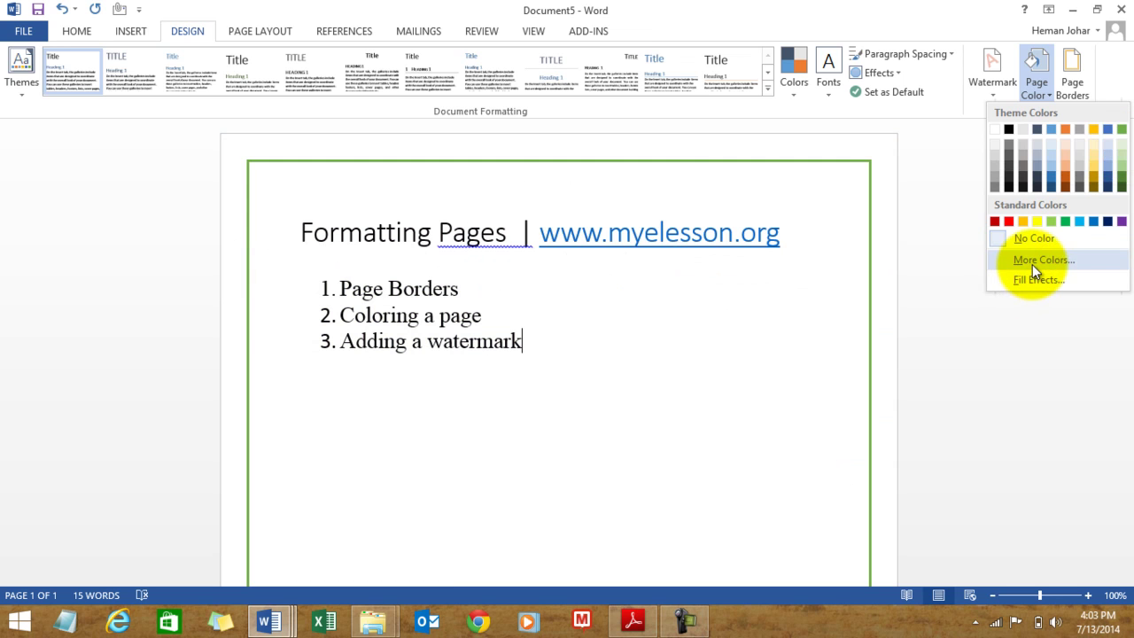
pyautogui.click(1032, 264)
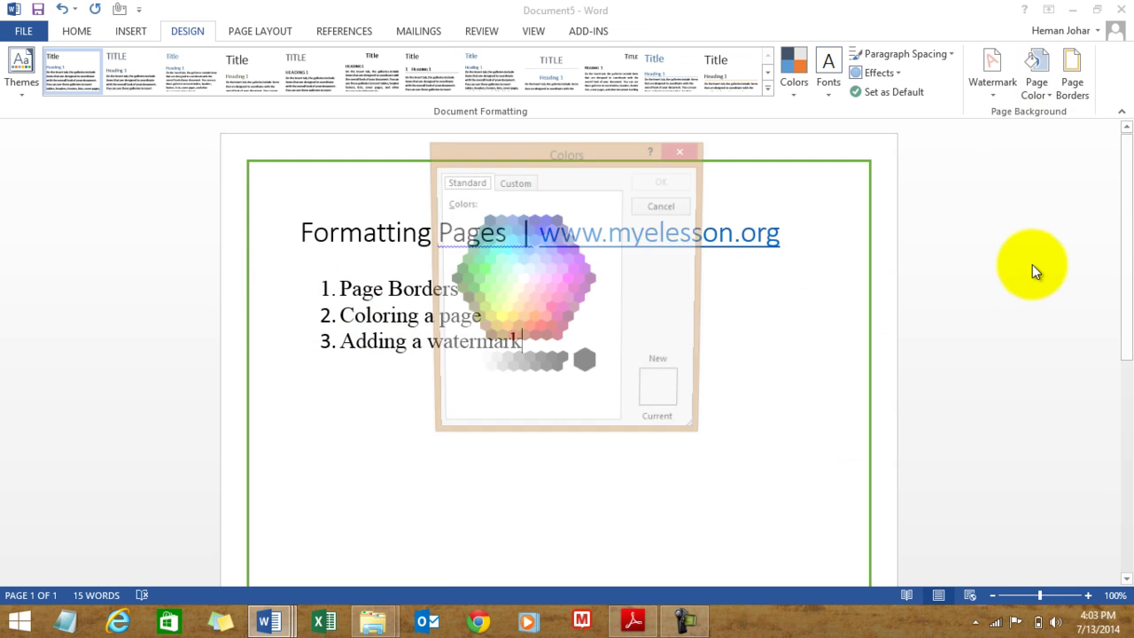
pyautogui.click(510, 279)
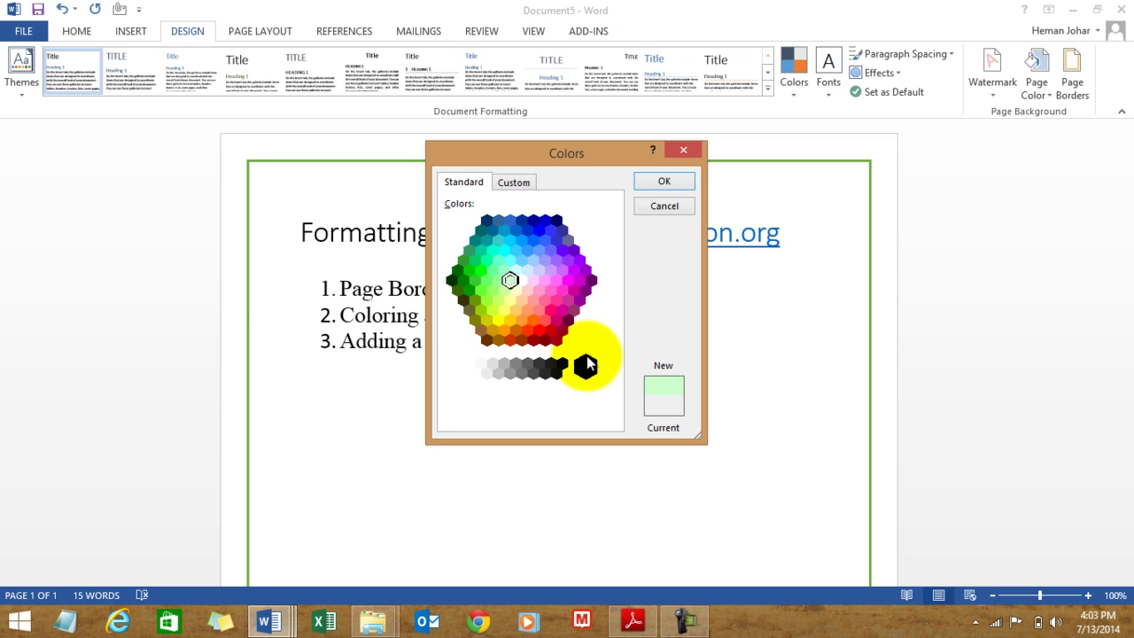
pyautogui.click(545, 279)
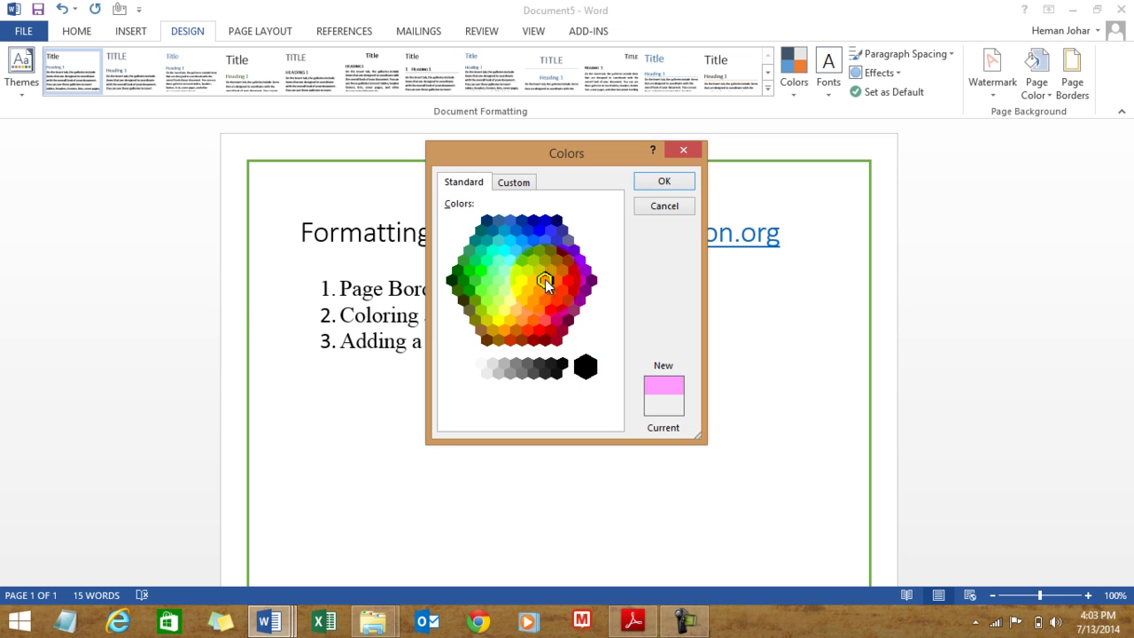
pyautogui.click(657, 180)
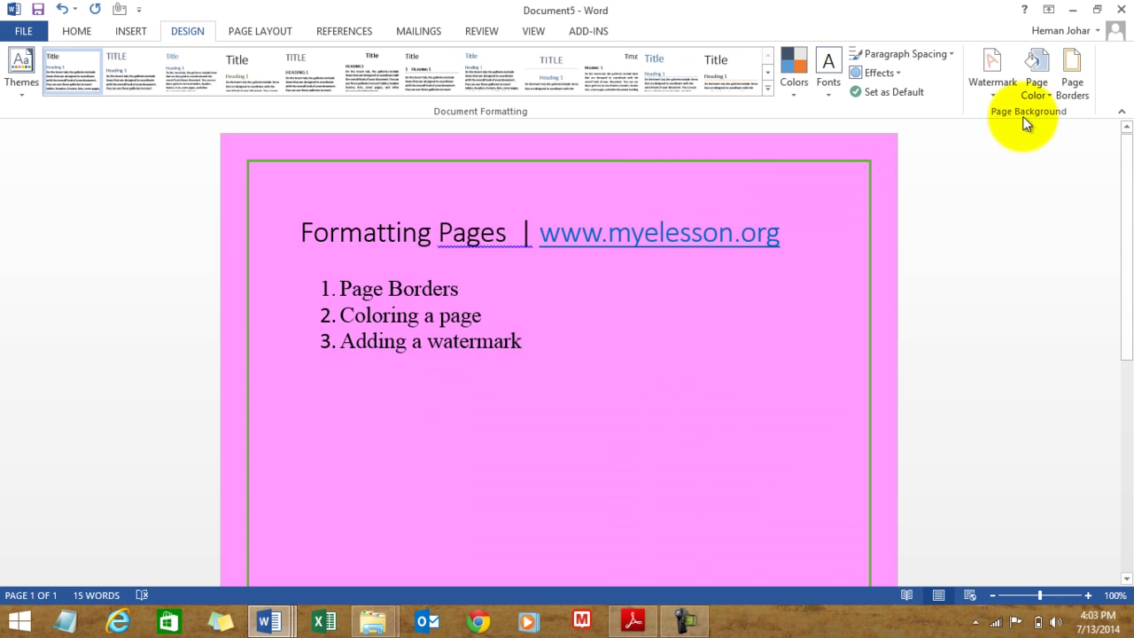
# Undo the pink background and choose a light green theme colour for the page.
pyautogui.hotkey('ctrl', 'z')
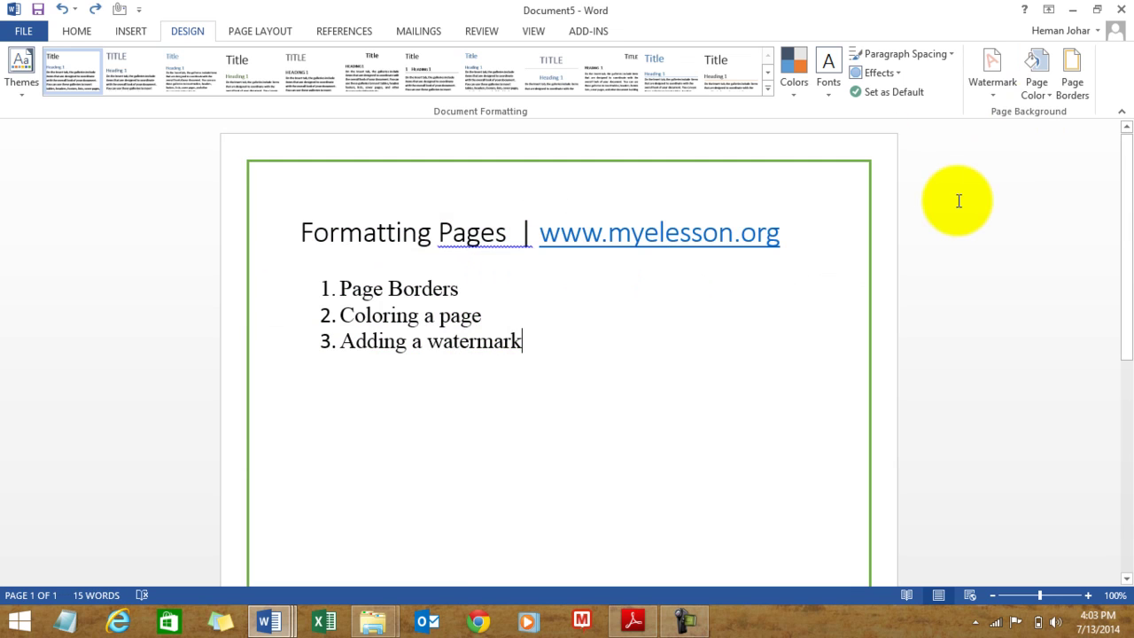
pyautogui.click(1035, 77)
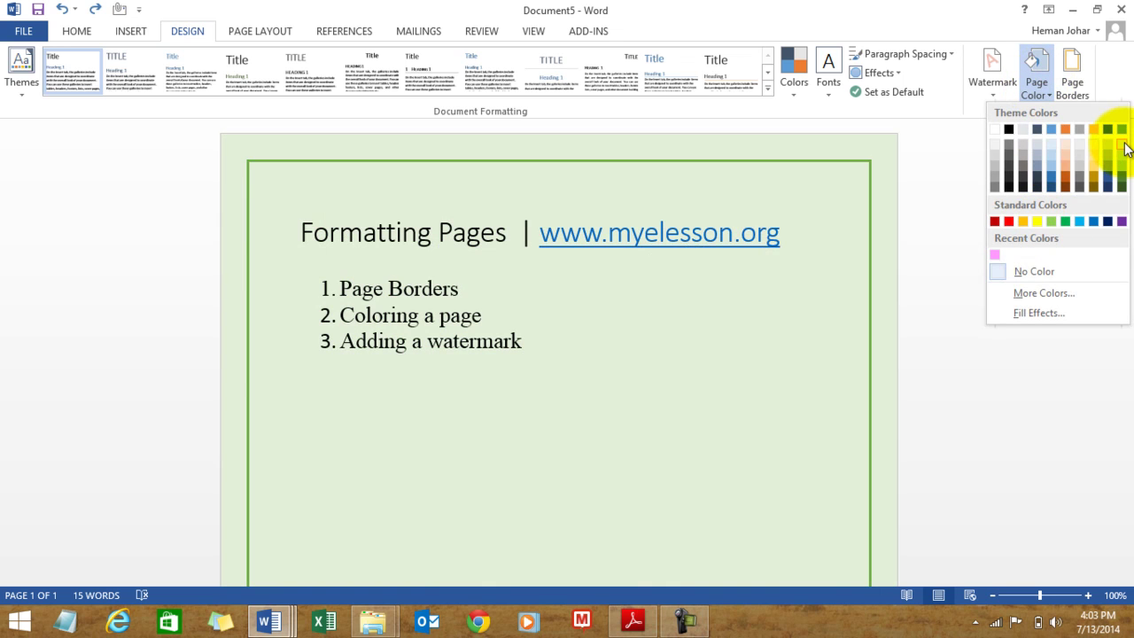
pyautogui.click(1123, 148)
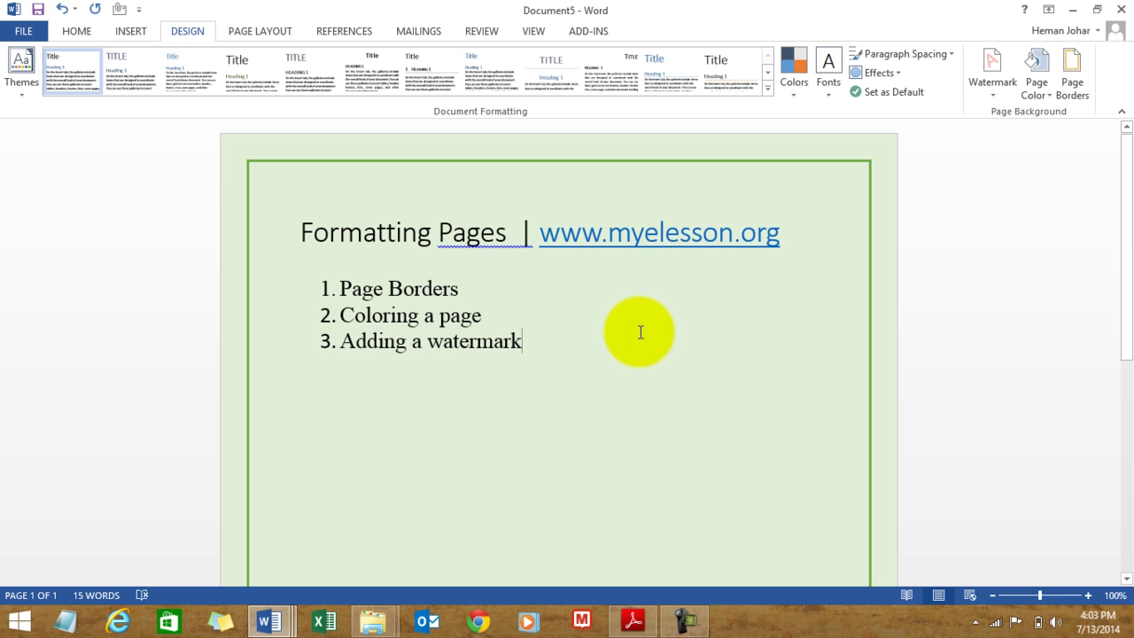
pyautogui.click(1041, 88)
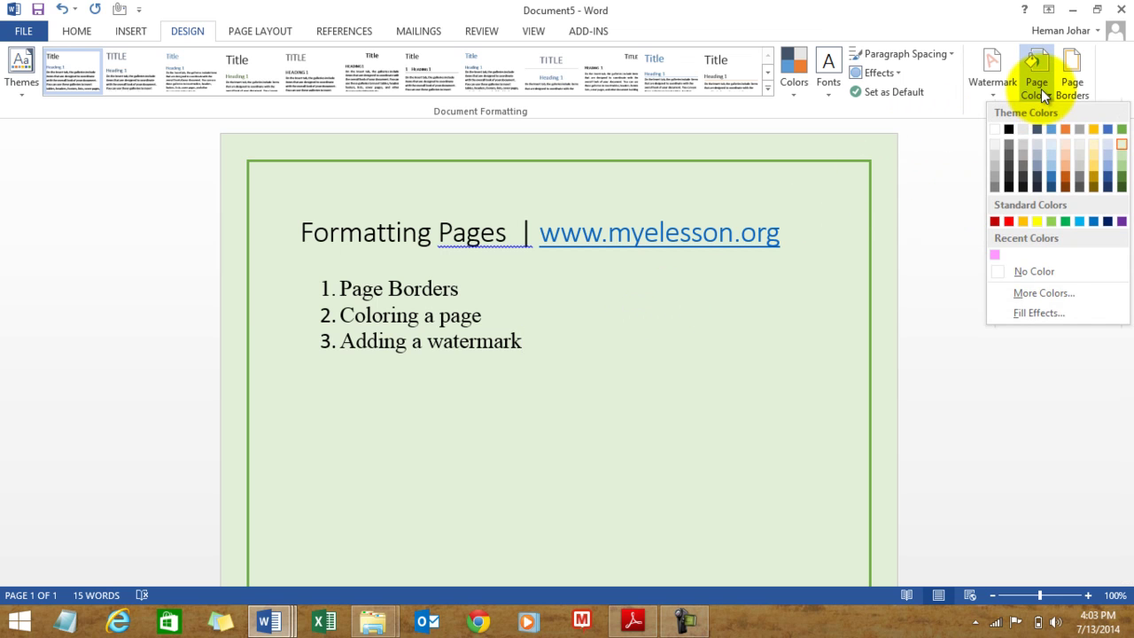
# Fill the page background with the Wide upward diagonal pattern from Fill Effects.
pyautogui.click(1030, 313)
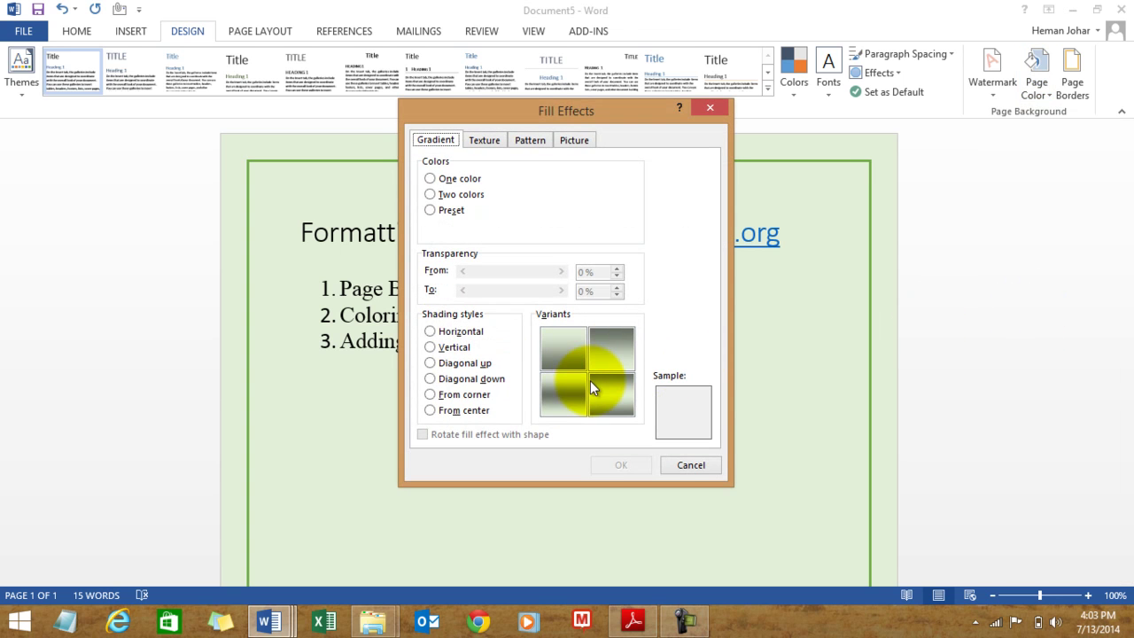
pyautogui.click(493, 139)
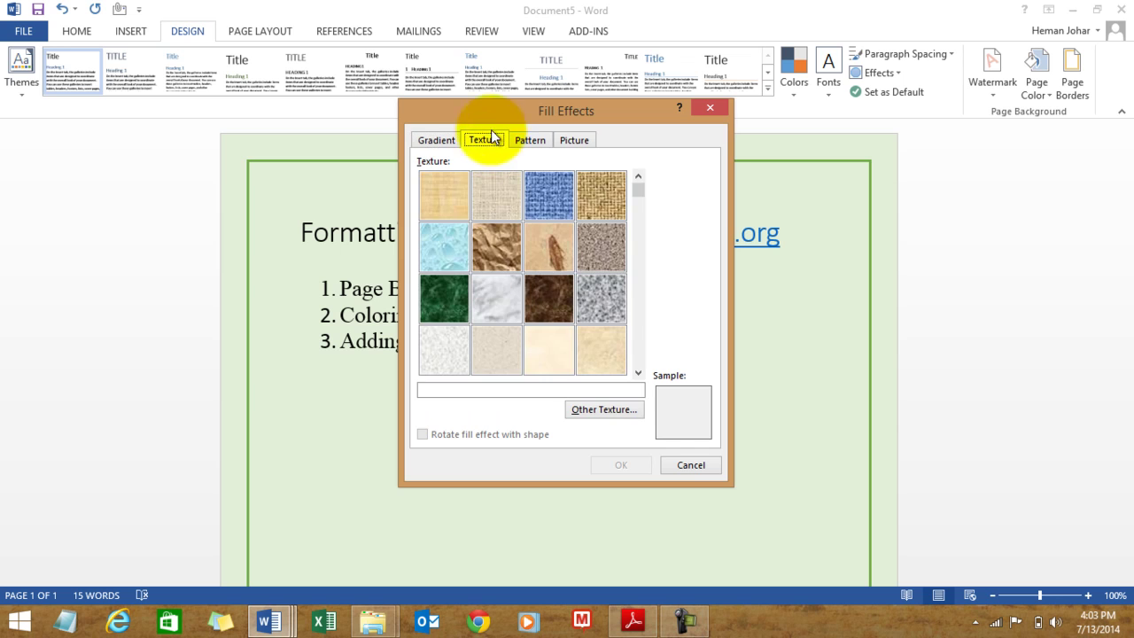
pyautogui.click(529, 141)
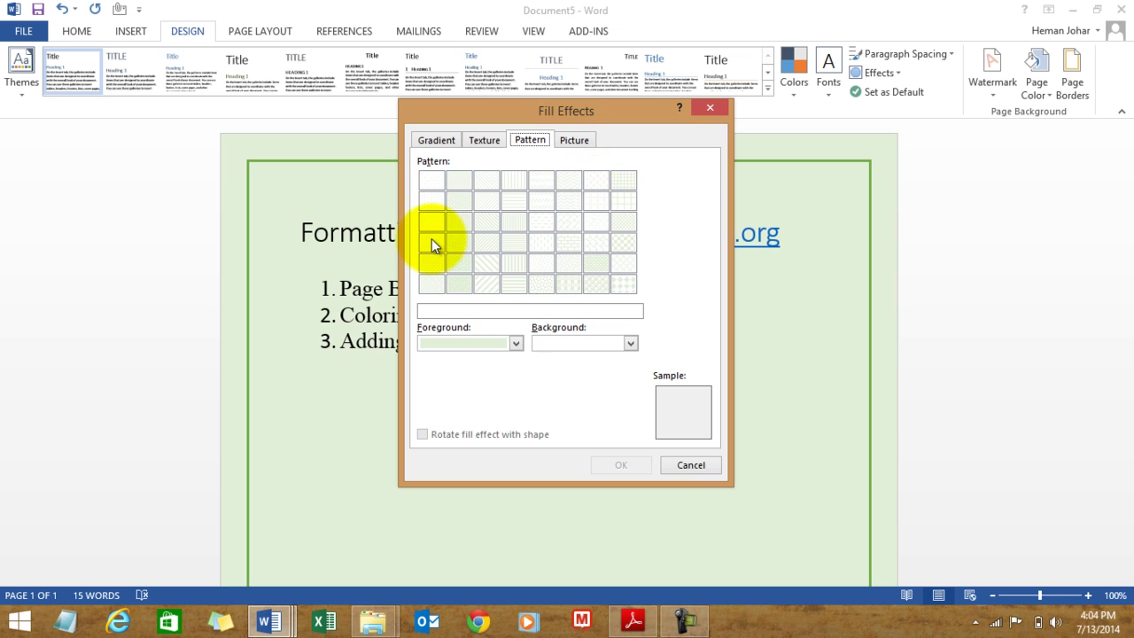
pyautogui.click(485, 286)
pyautogui.click(620, 465)
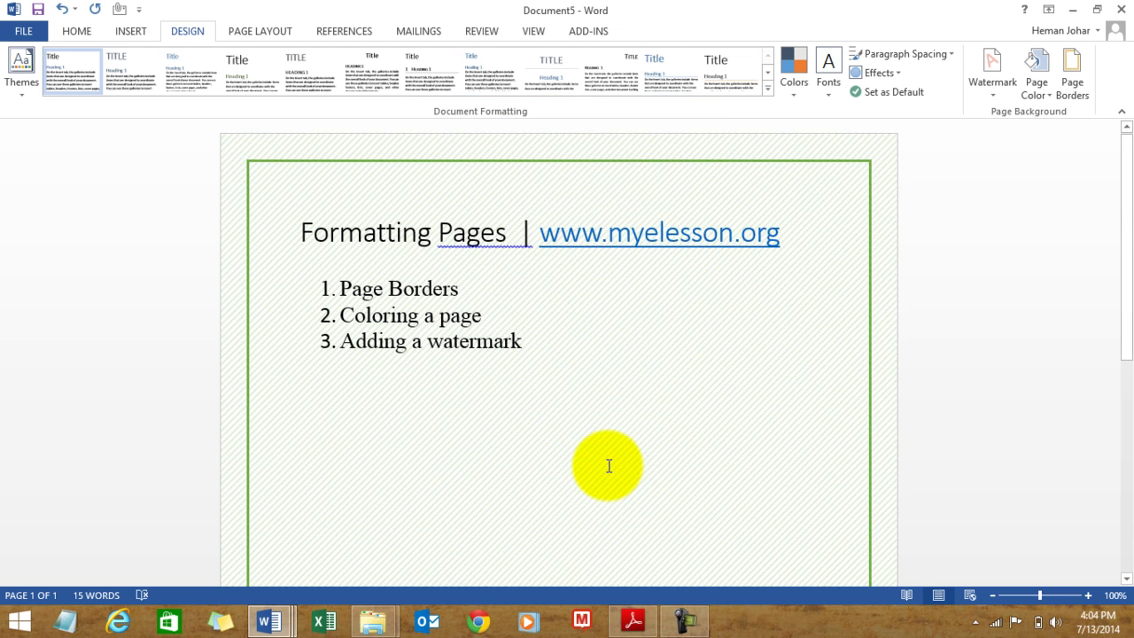
pyautogui.click(1045, 94)
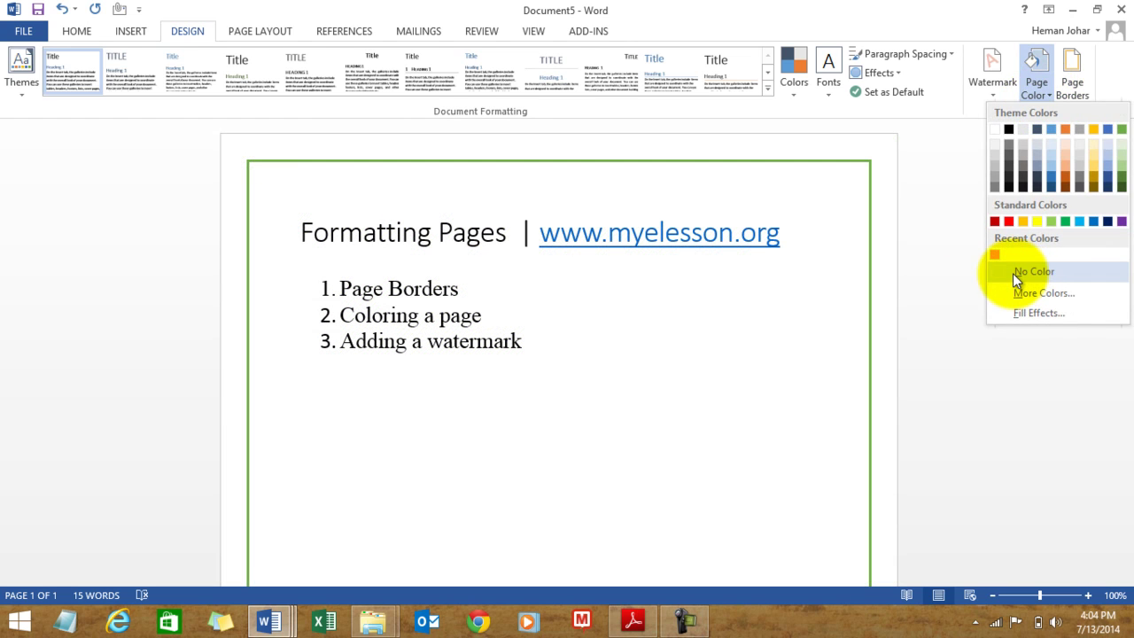
pyautogui.click(1074, 82)
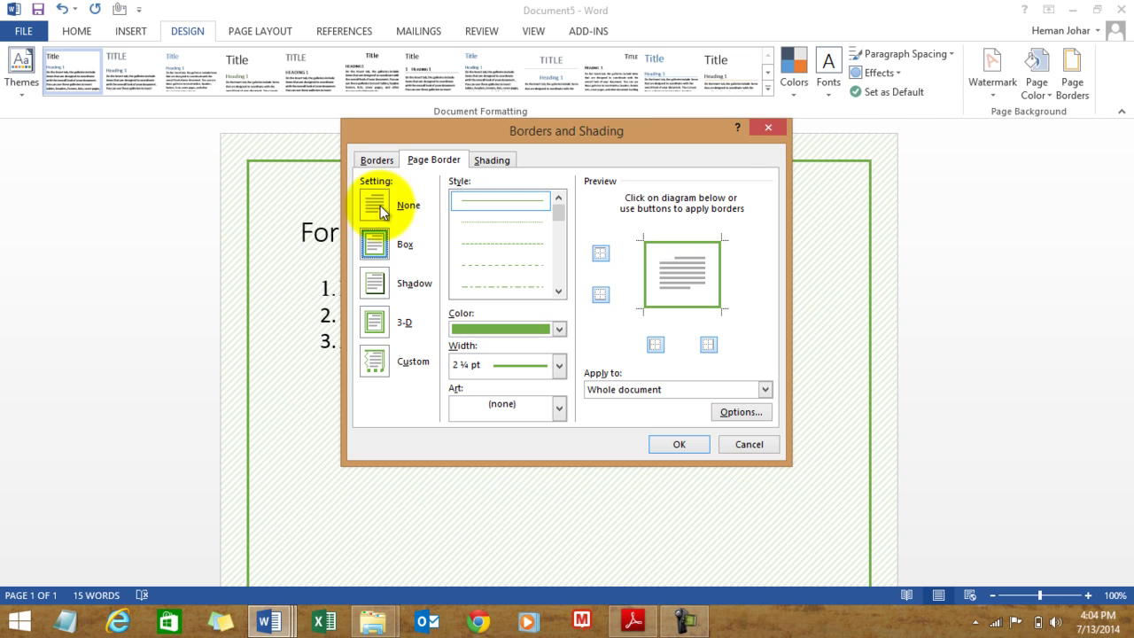
pyautogui.click(756, 128)
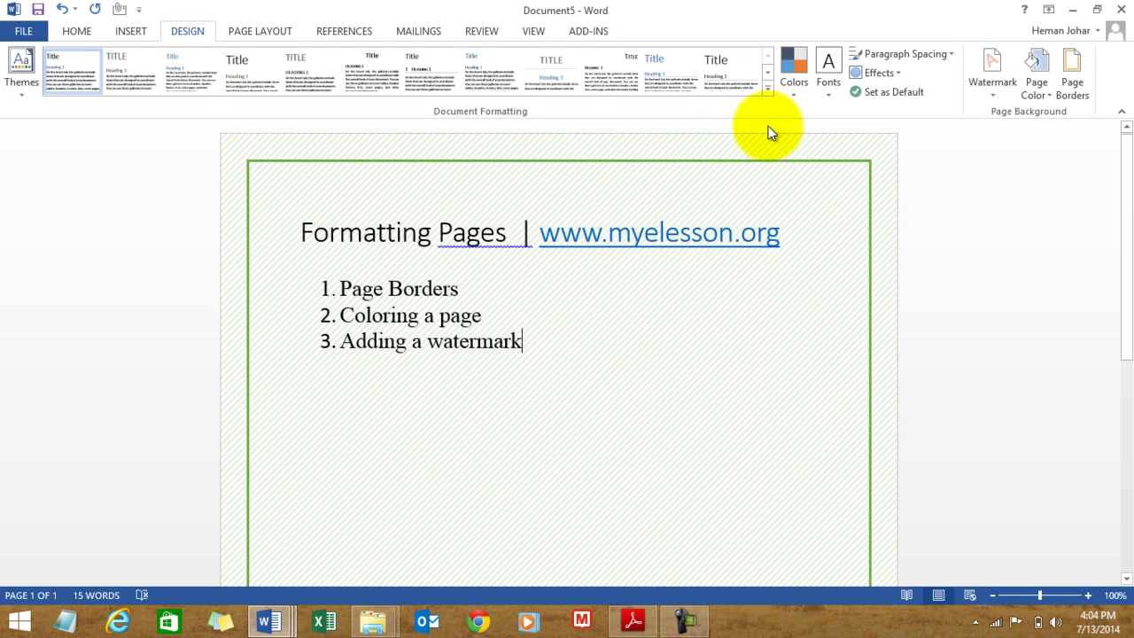
# Close More Colors unchanged twice, then show the Picture options in Fill Effects.
pyautogui.click(1031, 89)
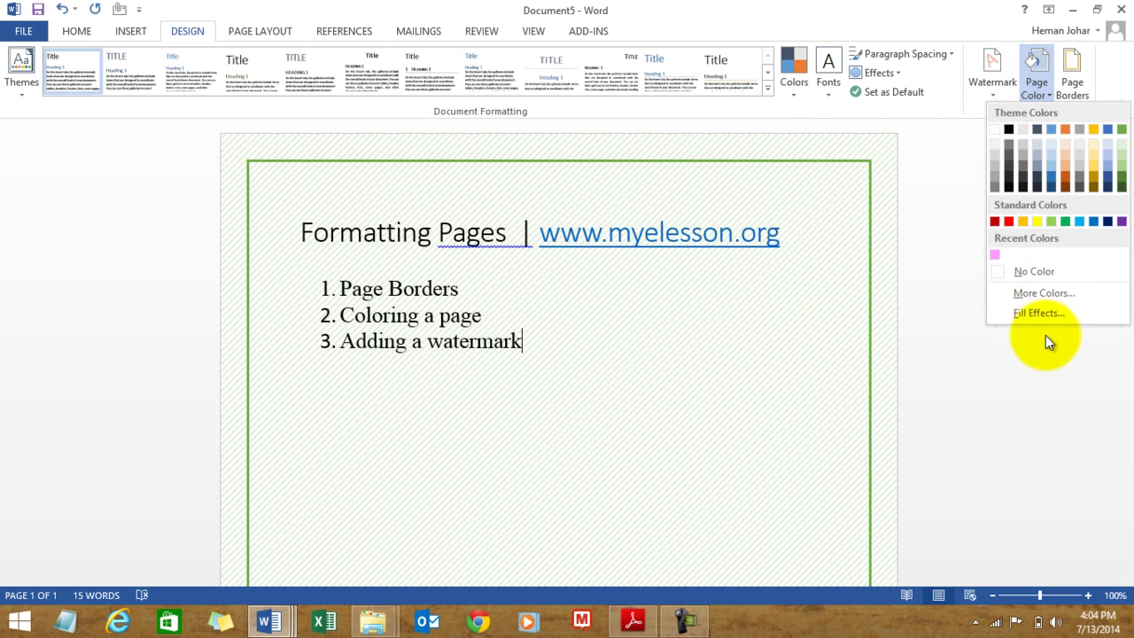
pyautogui.click(1030, 293)
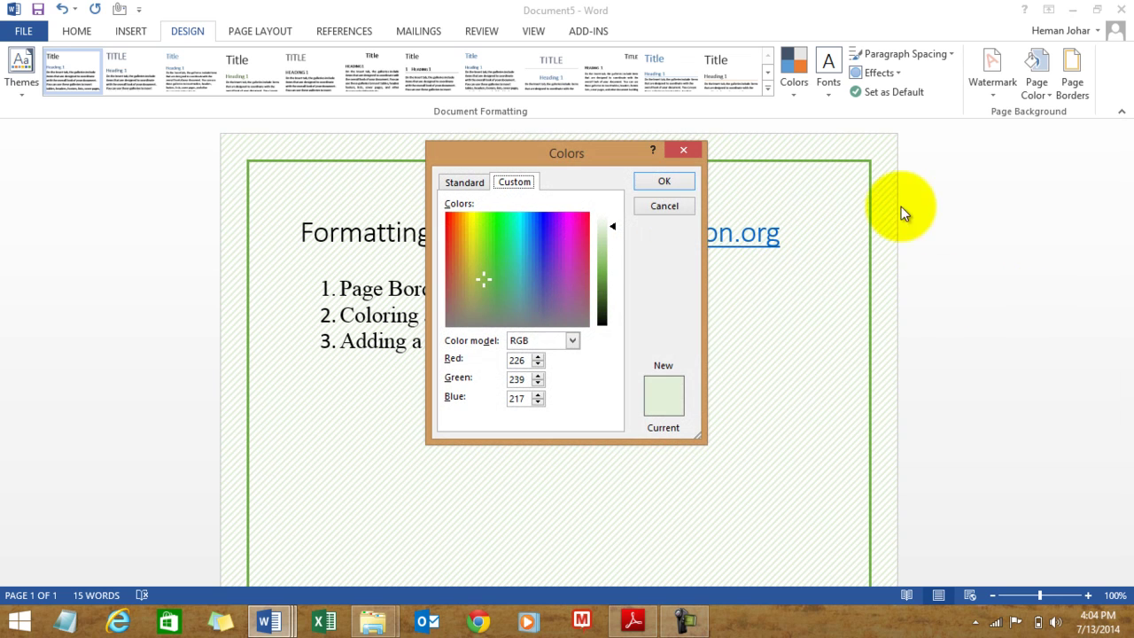
pyautogui.click(682, 149)
pyautogui.click(1035, 67)
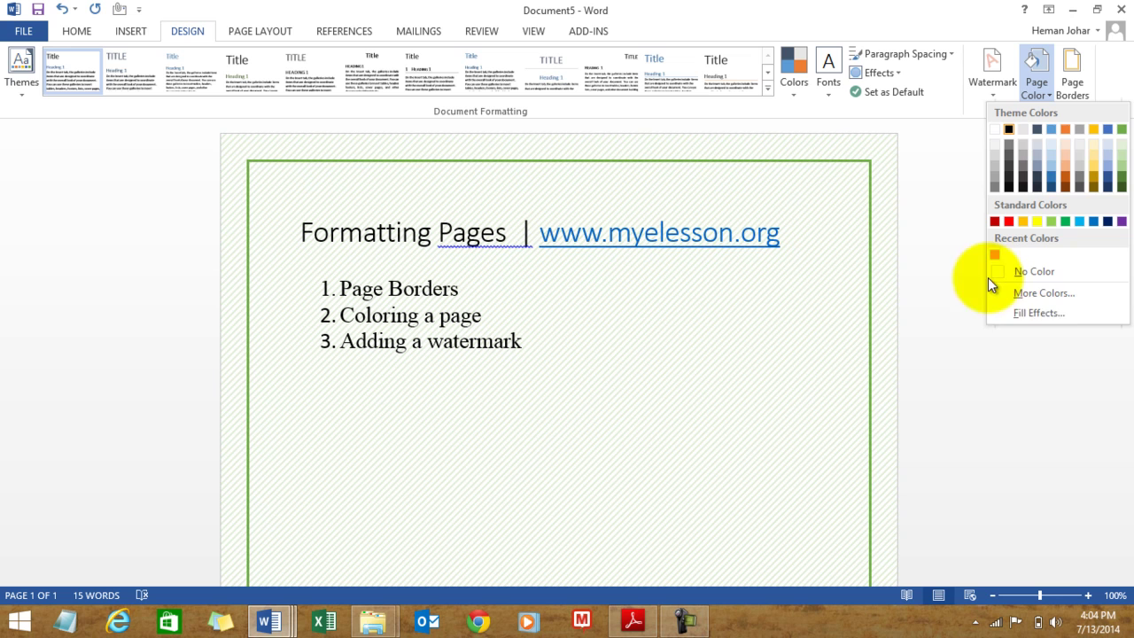
pyautogui.click(1037, 297)
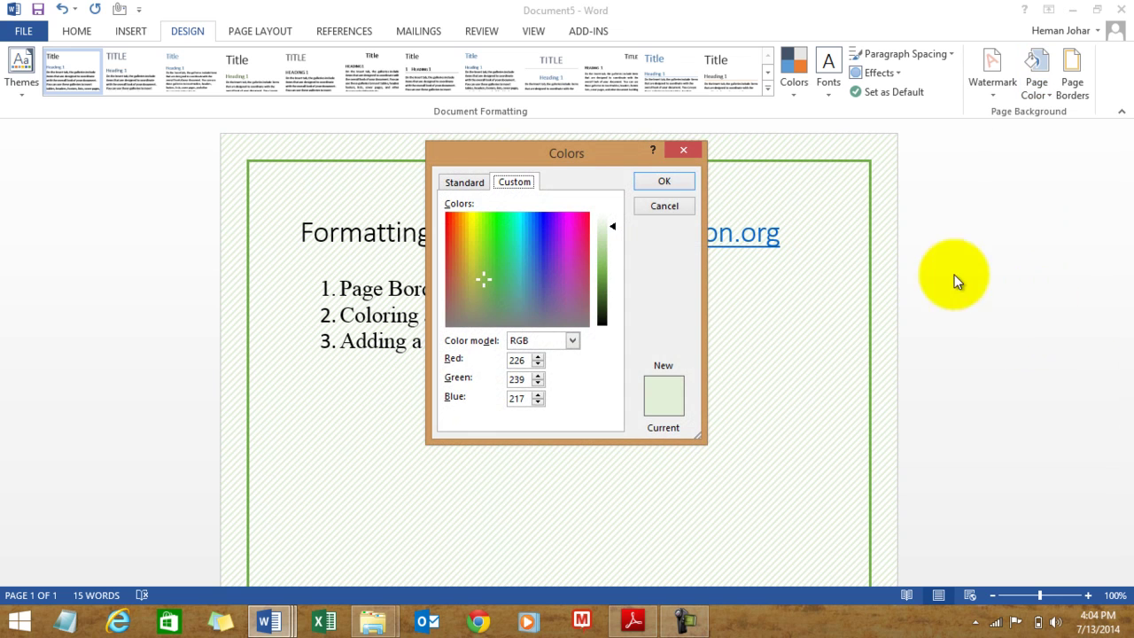
pyautogui.click(682, 153)
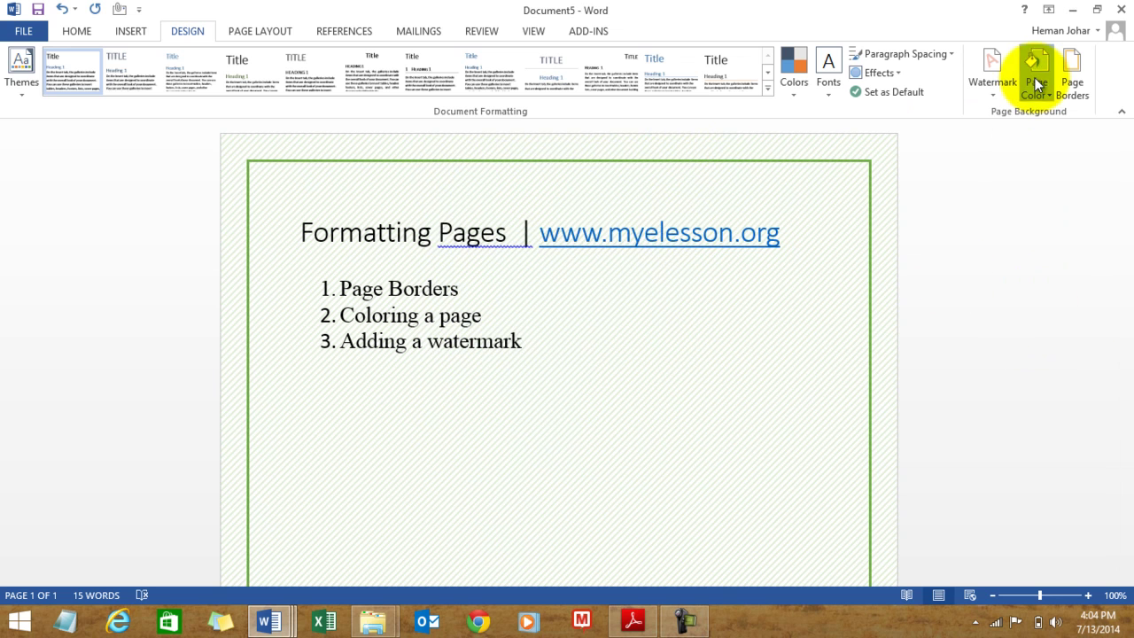
pyautogui.click(1037, 86)
pyautogui.click(1041, 305)
pyautogui.click(570, 139)
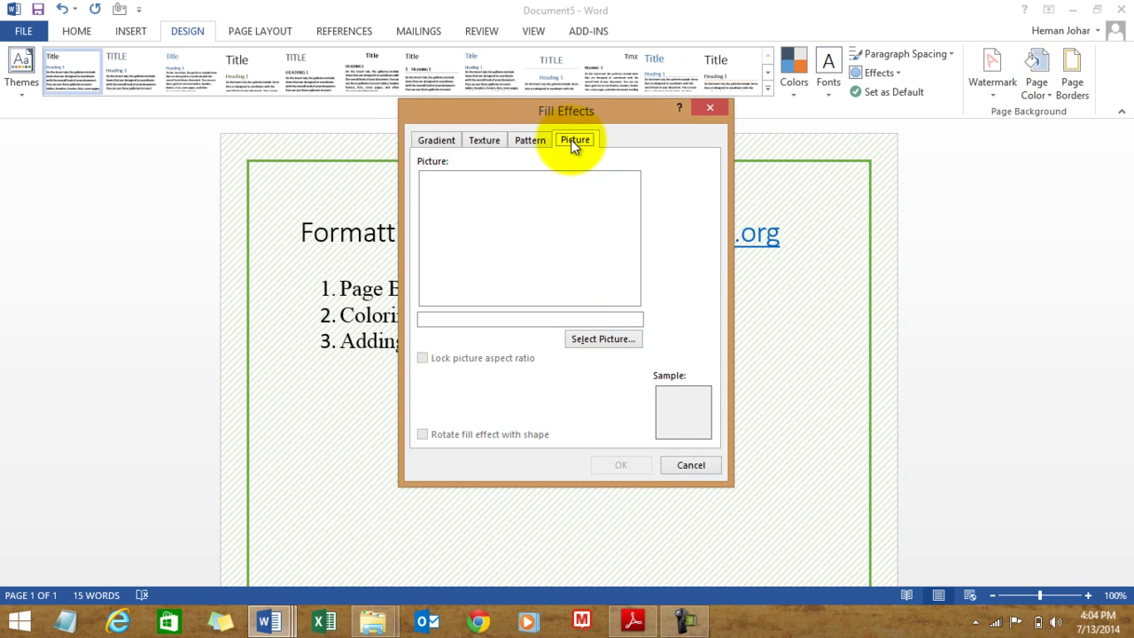
# Close Fill Effects unchanged and open Custom Watermark from the Watermark gallery.
pyautogui.click(710, 109)
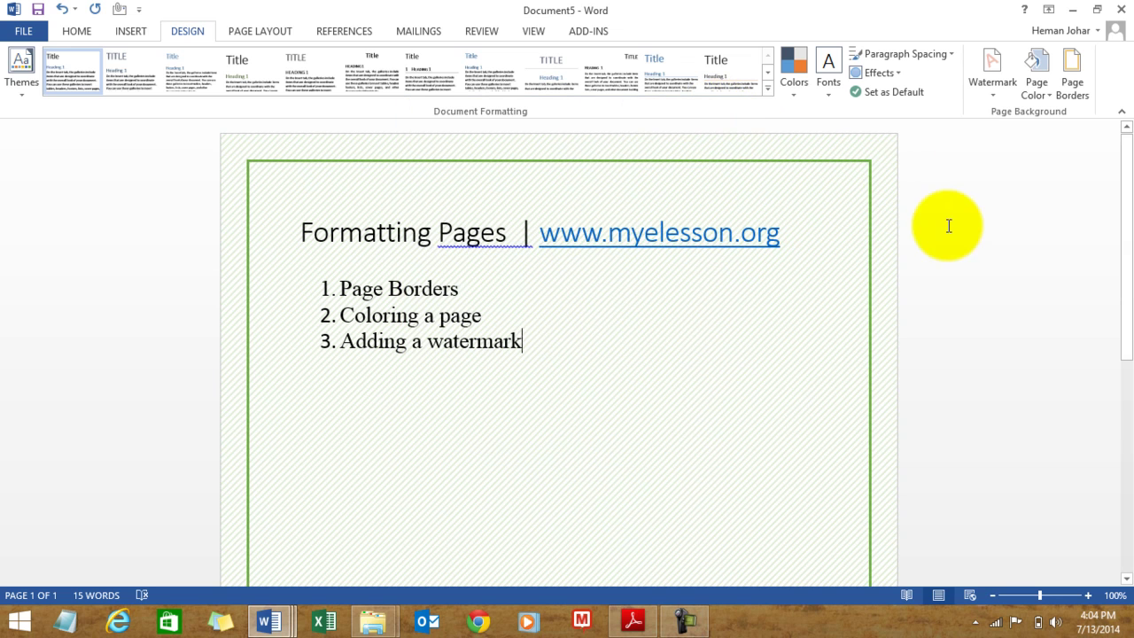
pyautogui.click(984, 74)
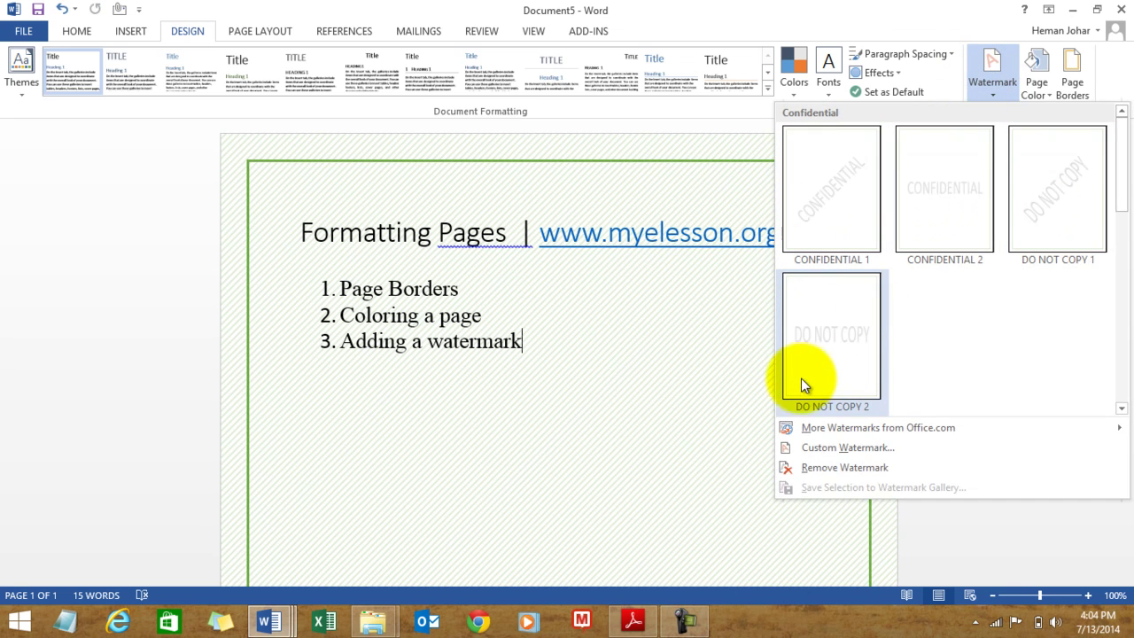
pyautogui.click(819, 447)
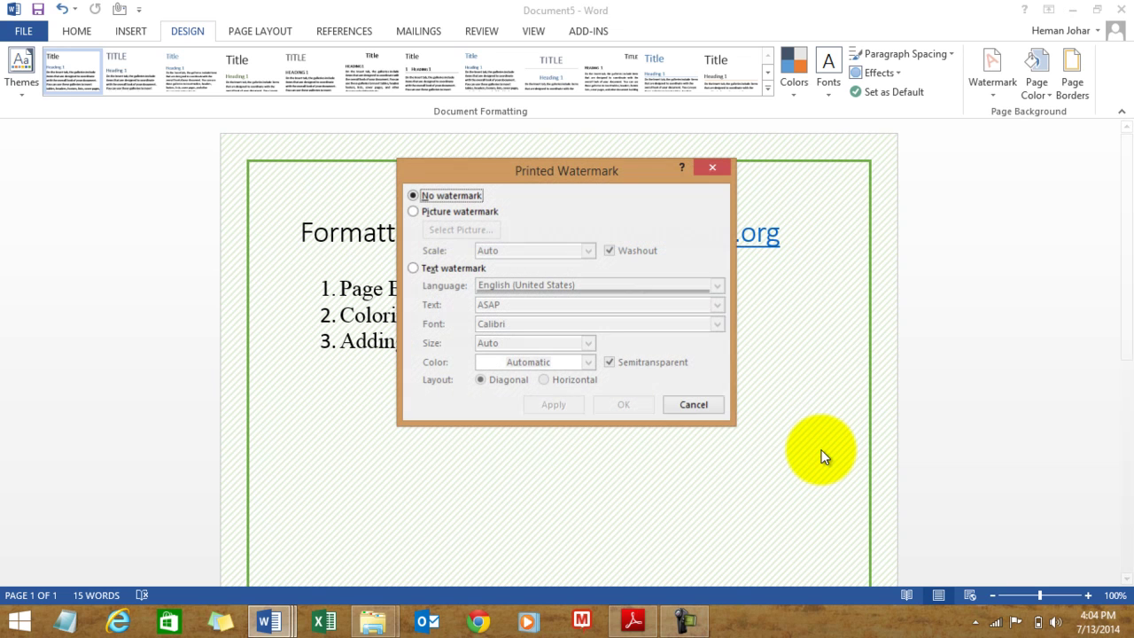
pyautogui.click(416, 270)
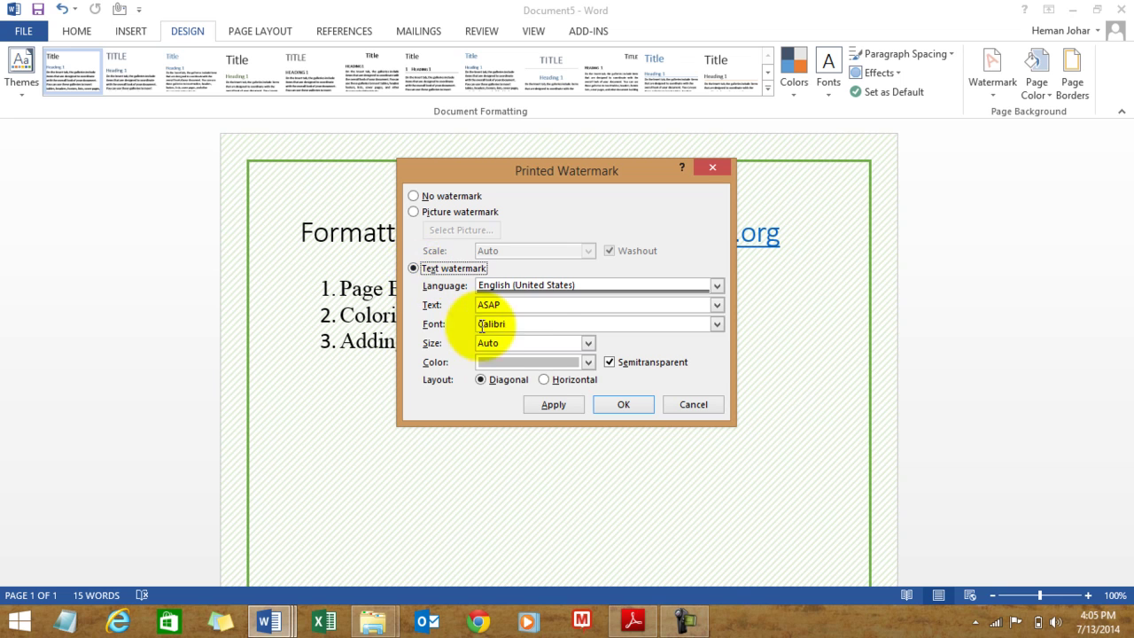
pyautogui.moveTo(512, 303); pyautogui.dragTo(478, 304)
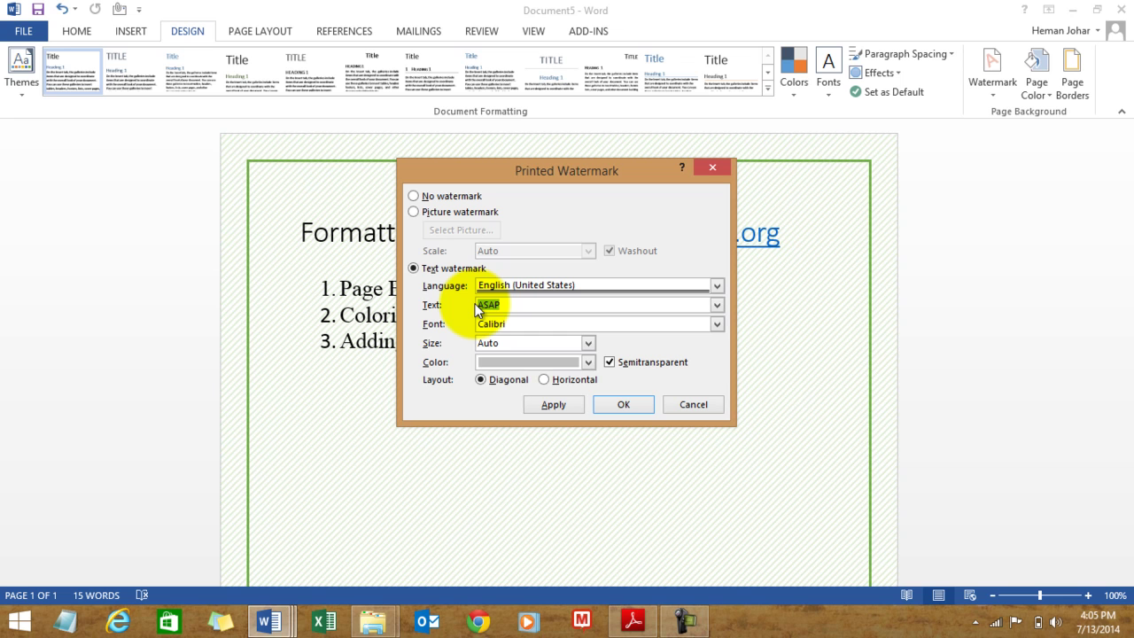
pyautogui.write('myelesson.org')
pyautogui.press('Left')
pyautogui.press('Left')
pyautogui.press('Left')
pyautogui.press('Left')
pyautogui.write('www.')
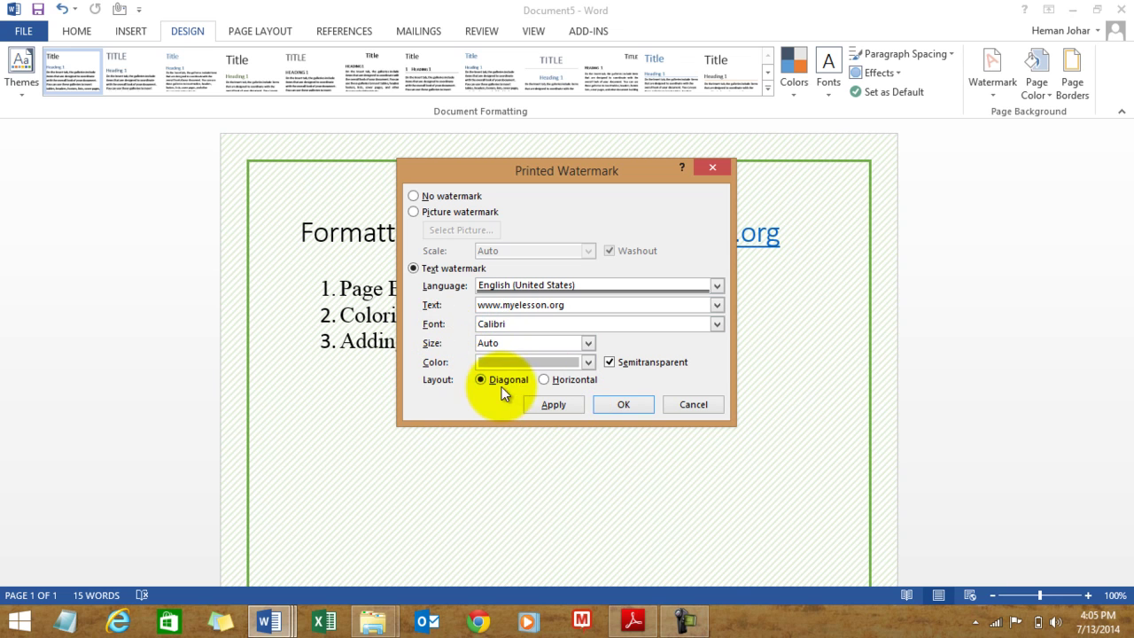
pyautogui.click(629, 407)
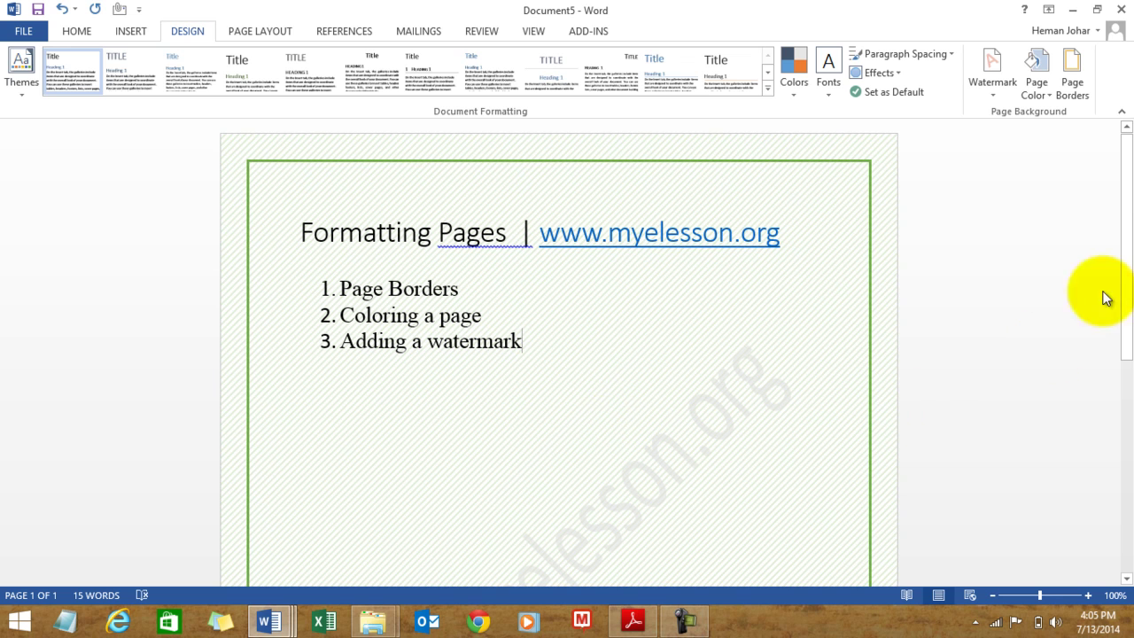
pyautogui.moveTo(1127, 233); pyautogui.dragTo(1126, 204)
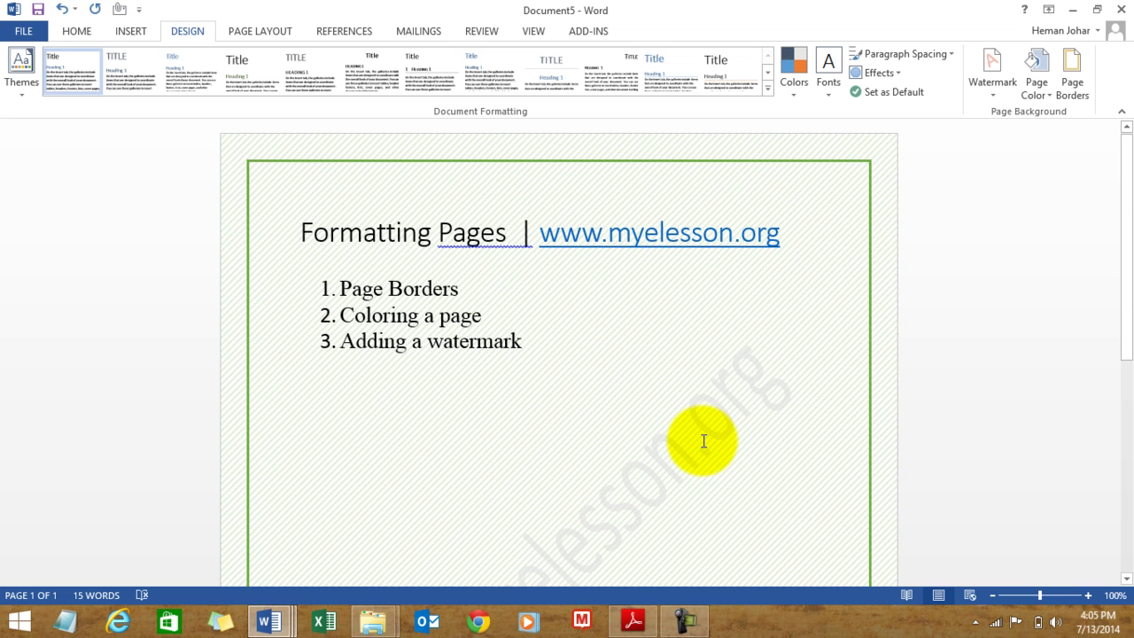